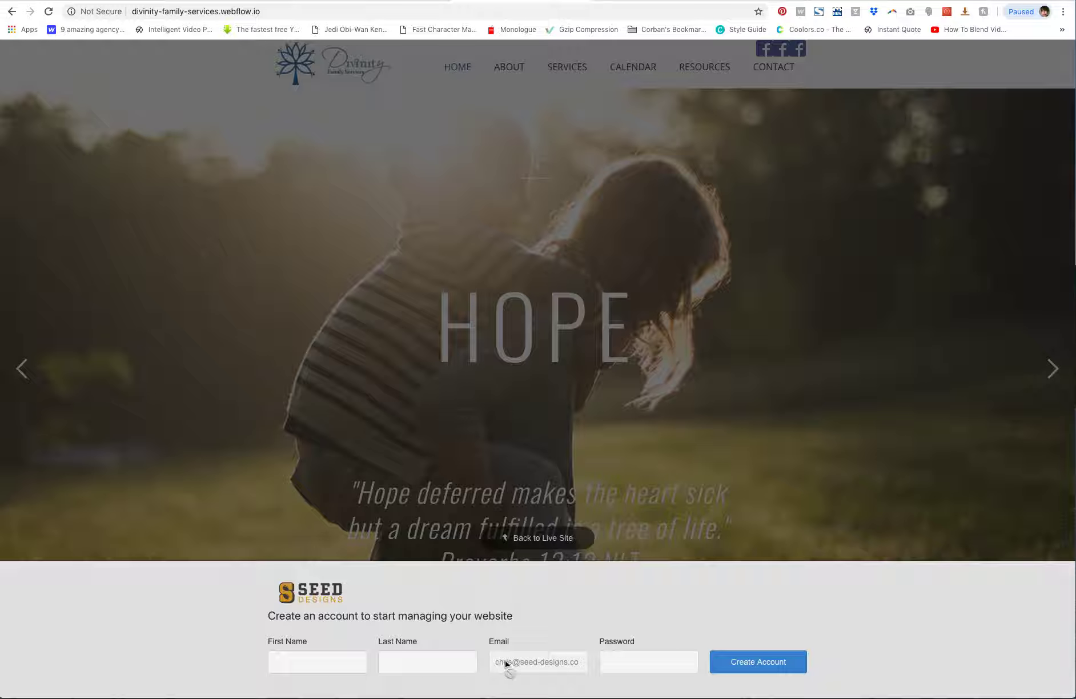
Create an editor account by entering the first name, last name and a password, then submit it
left_click(330, 663)
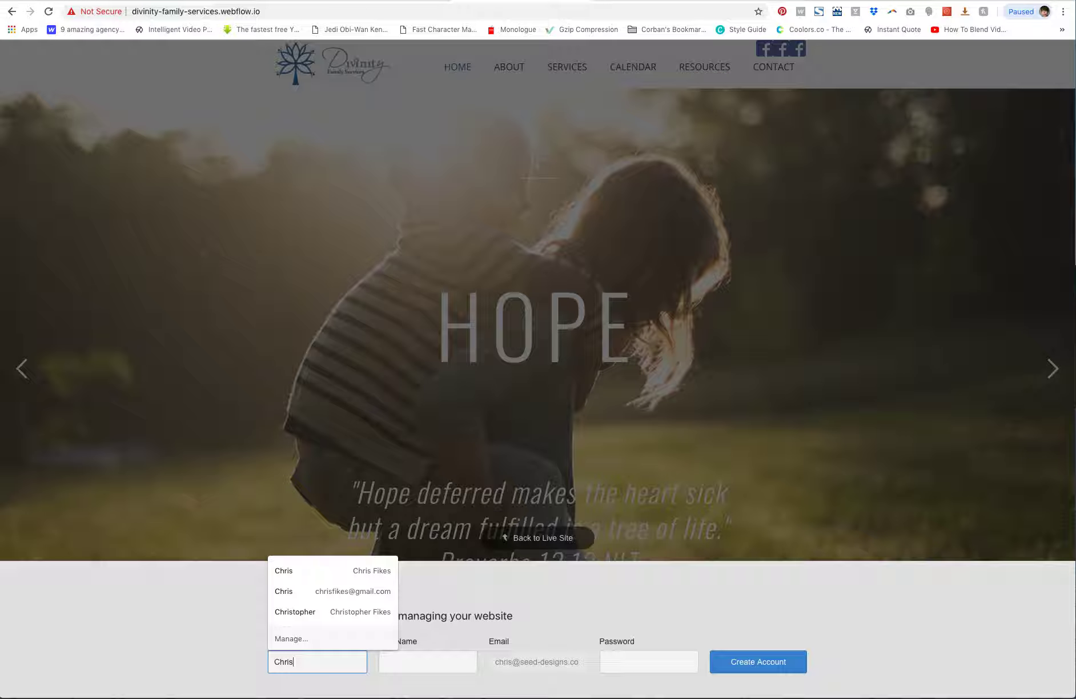
key("Tab")
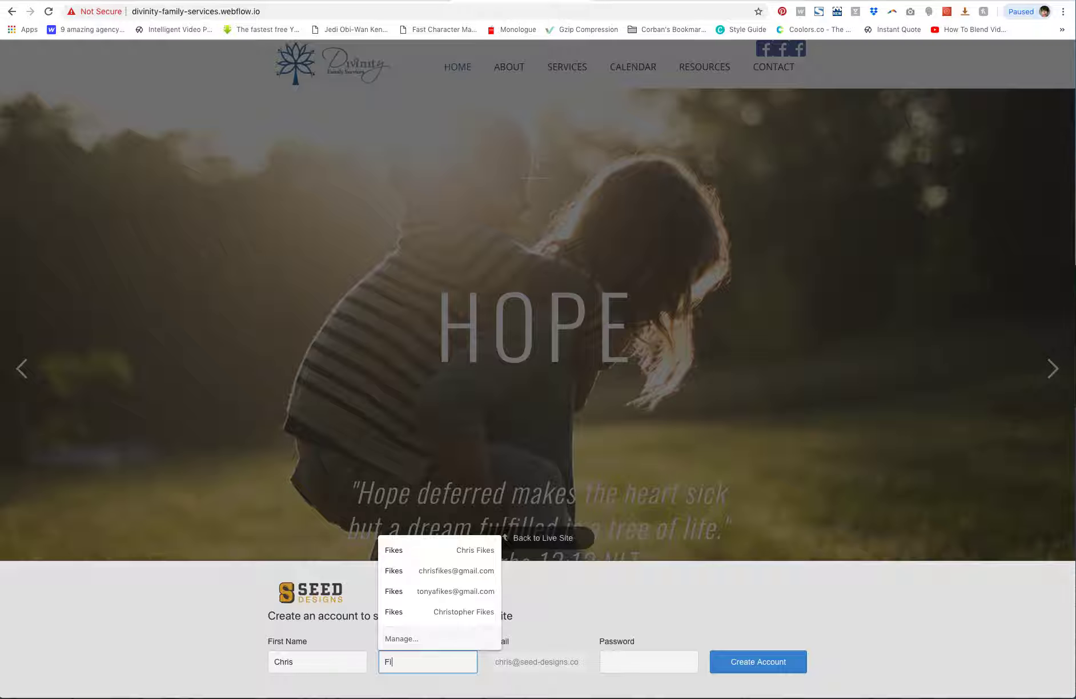
type("ikes")
key("Tab")
type("********")
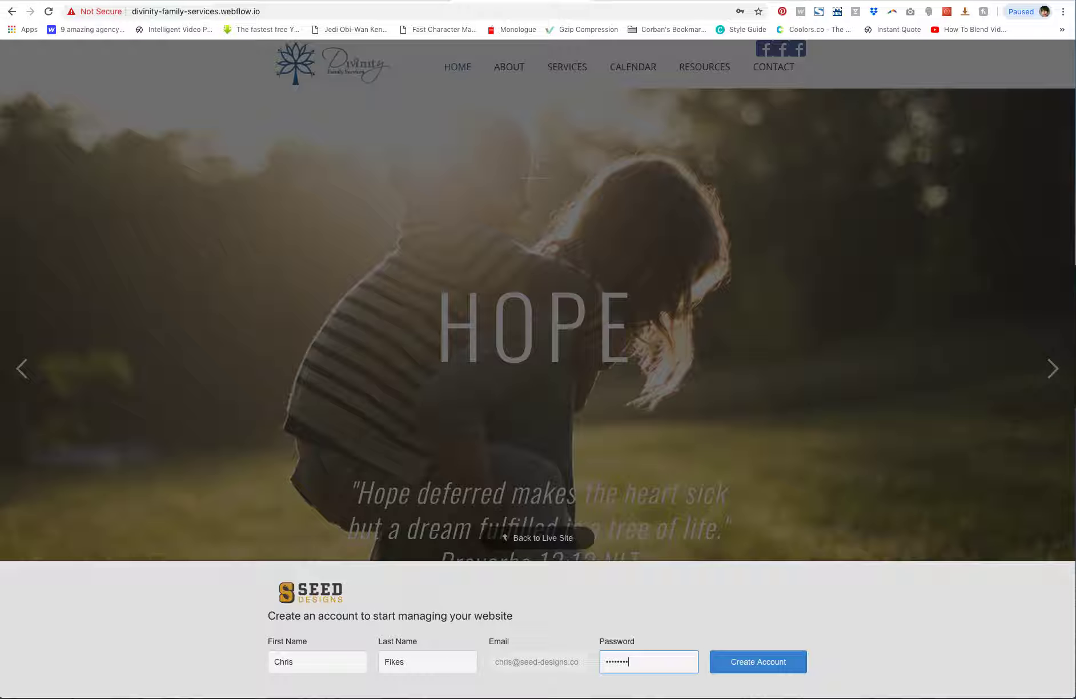
key("Return")
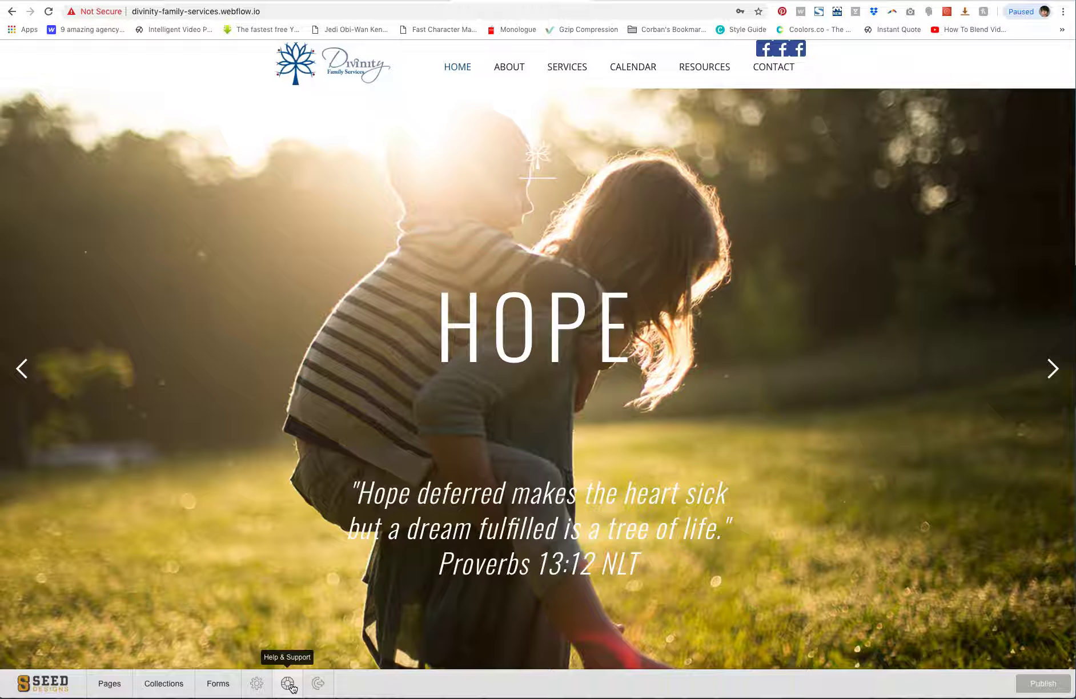
Open the account settings to review the personal info and password fields, then return to the site
left_click(258, 685)
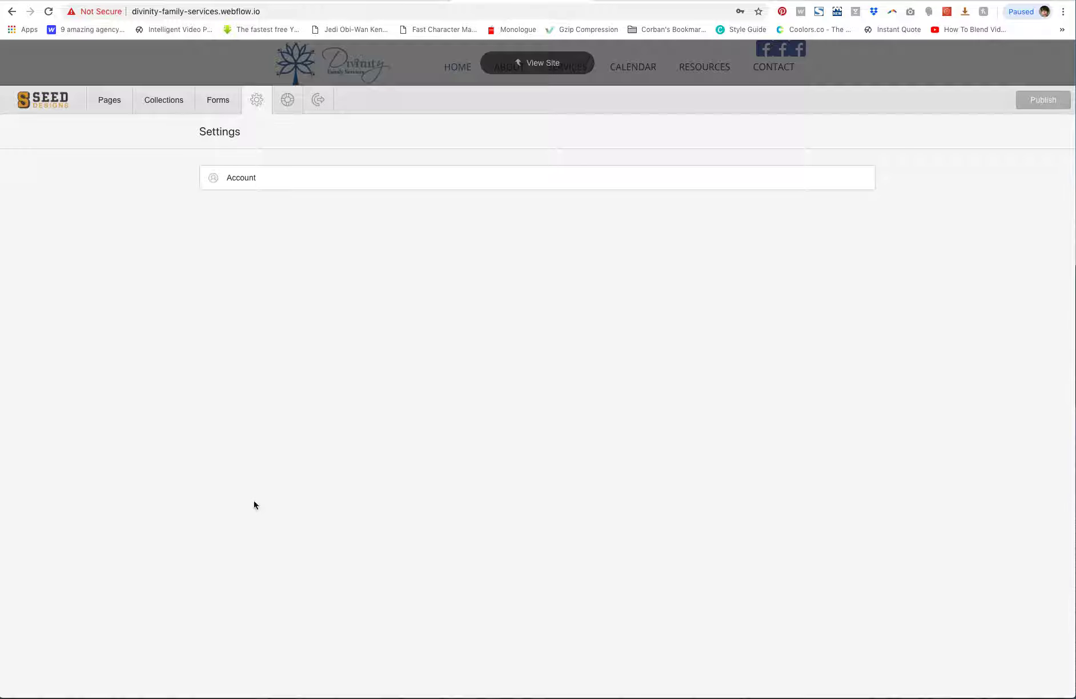
left_click(229, 177)
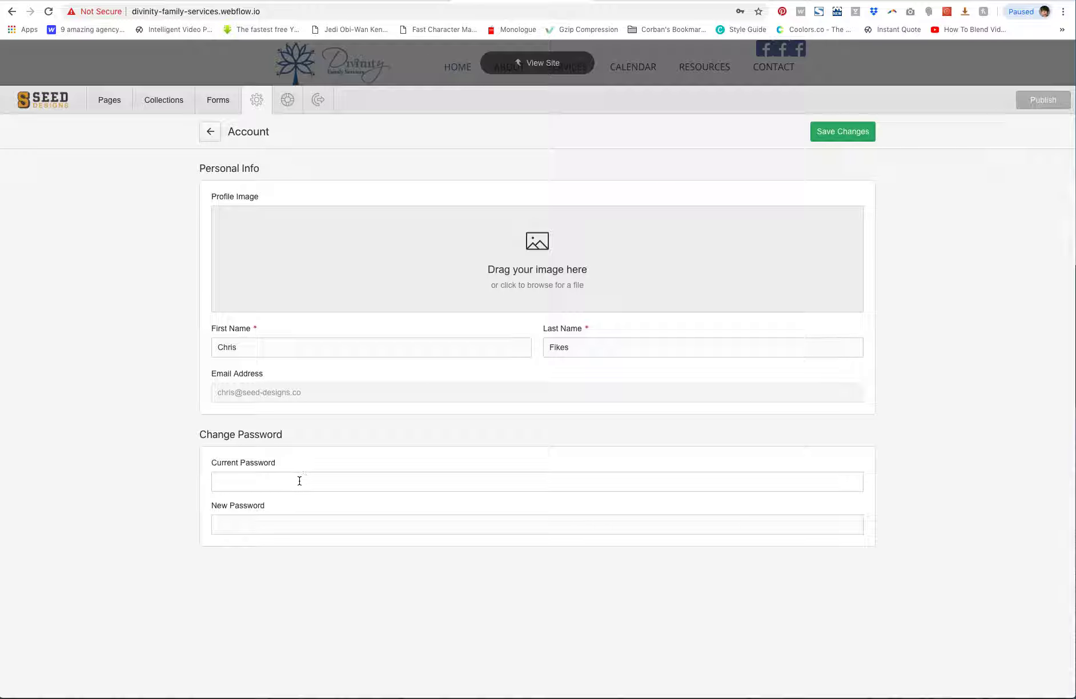
left_click(209, 133)
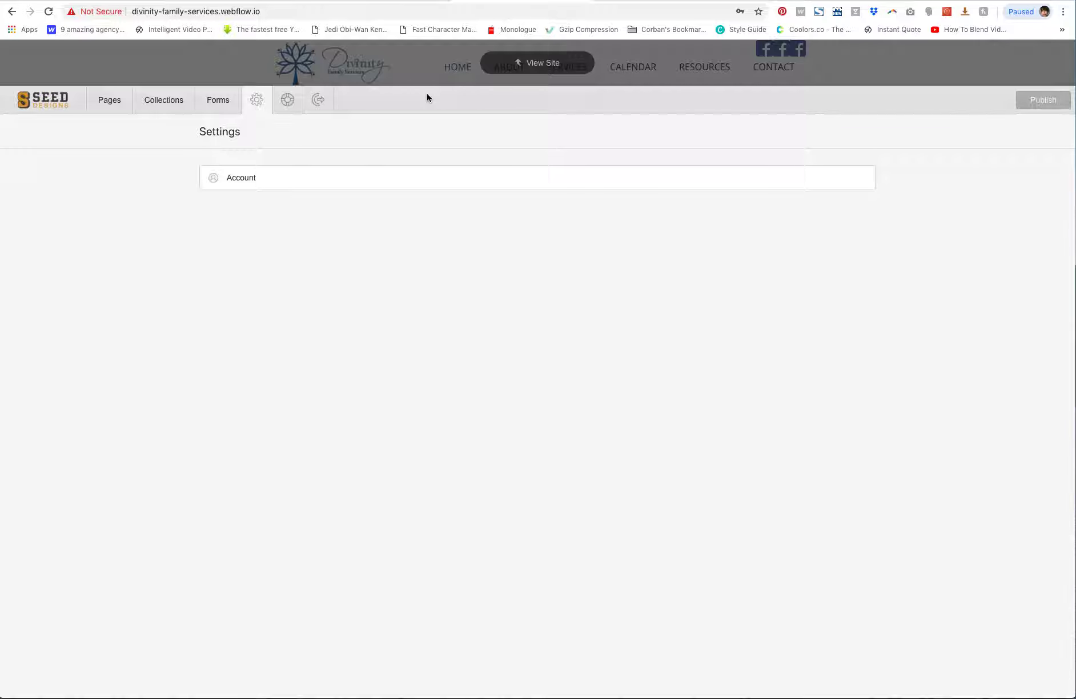
left_click(434, 64)
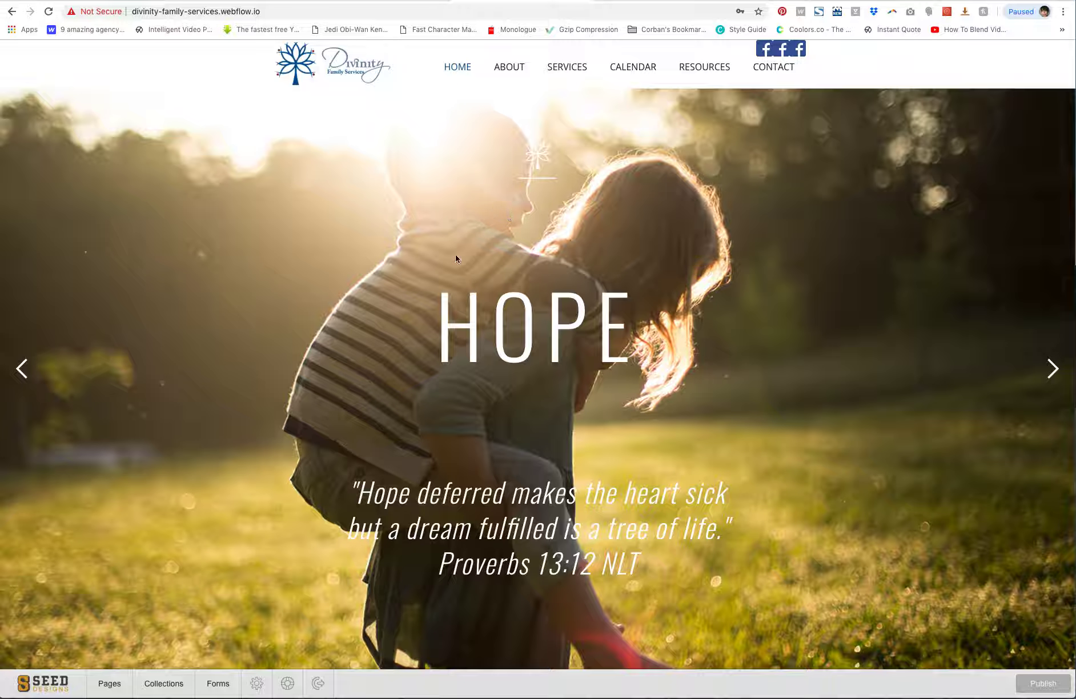
left_click(513, 69)
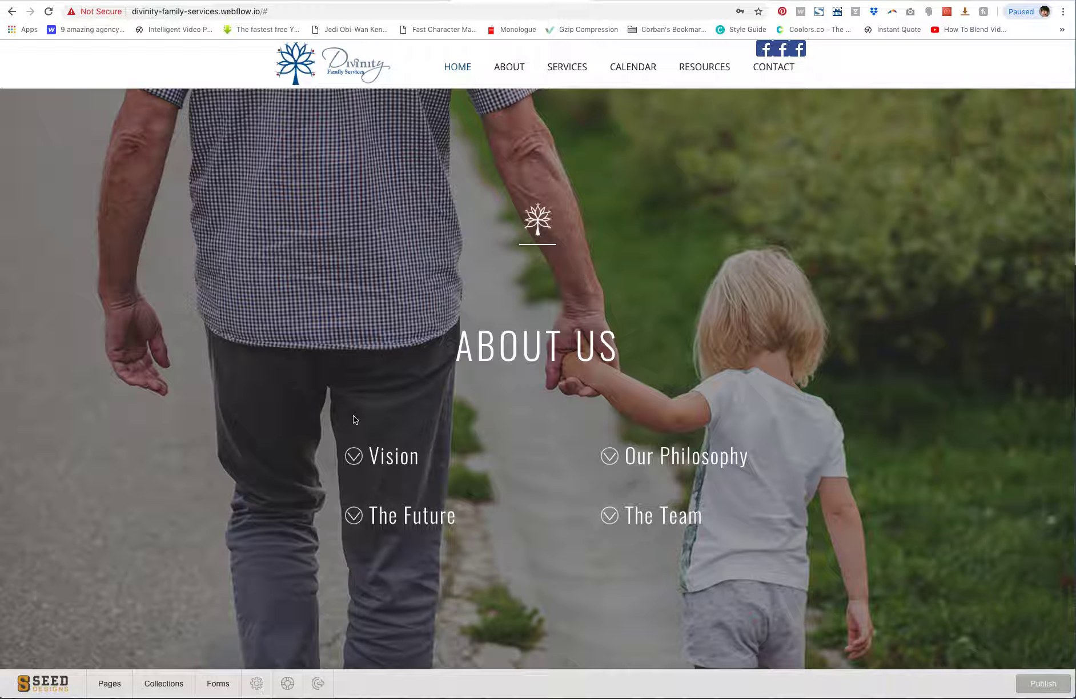
mouse_move(536, 220)
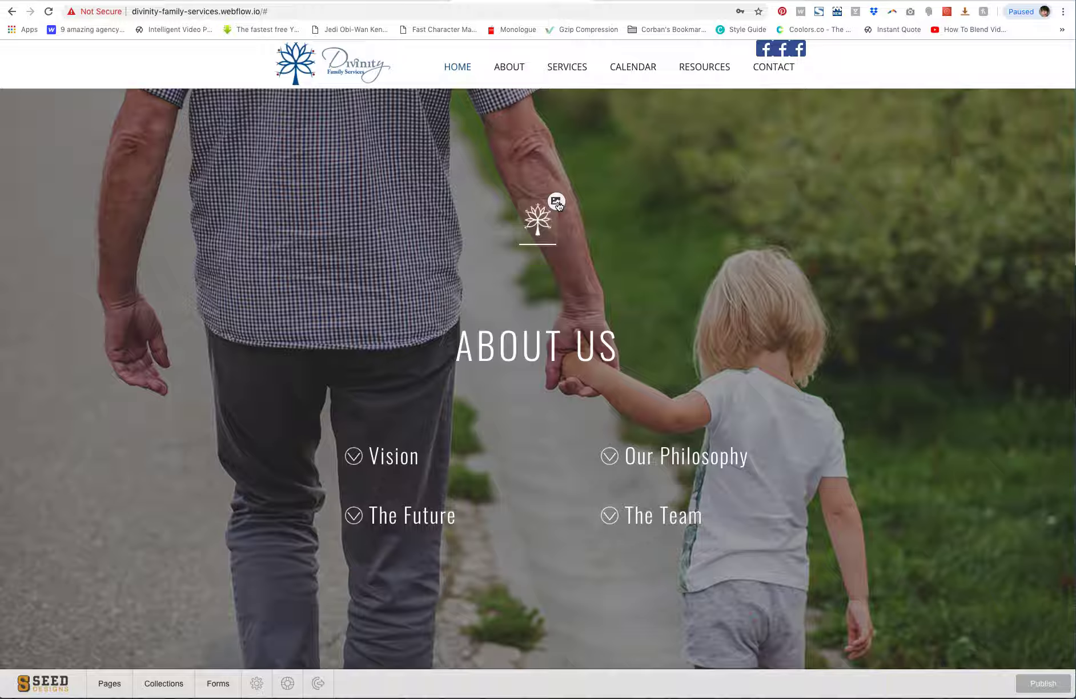
left_click(557, 205)
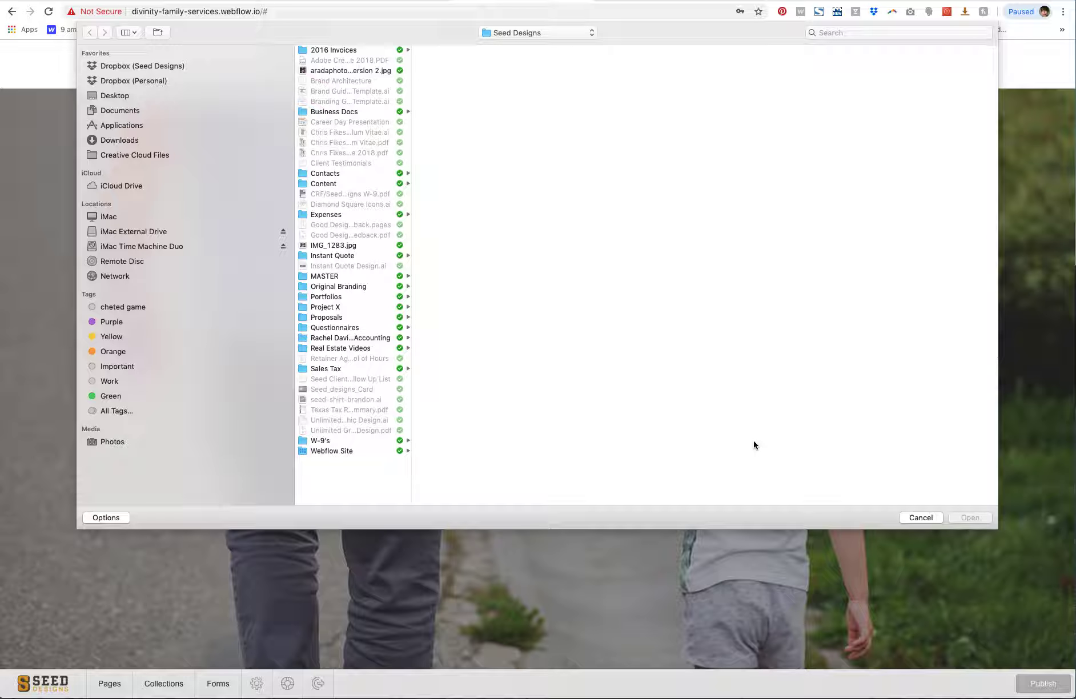
left_click(922, 519)
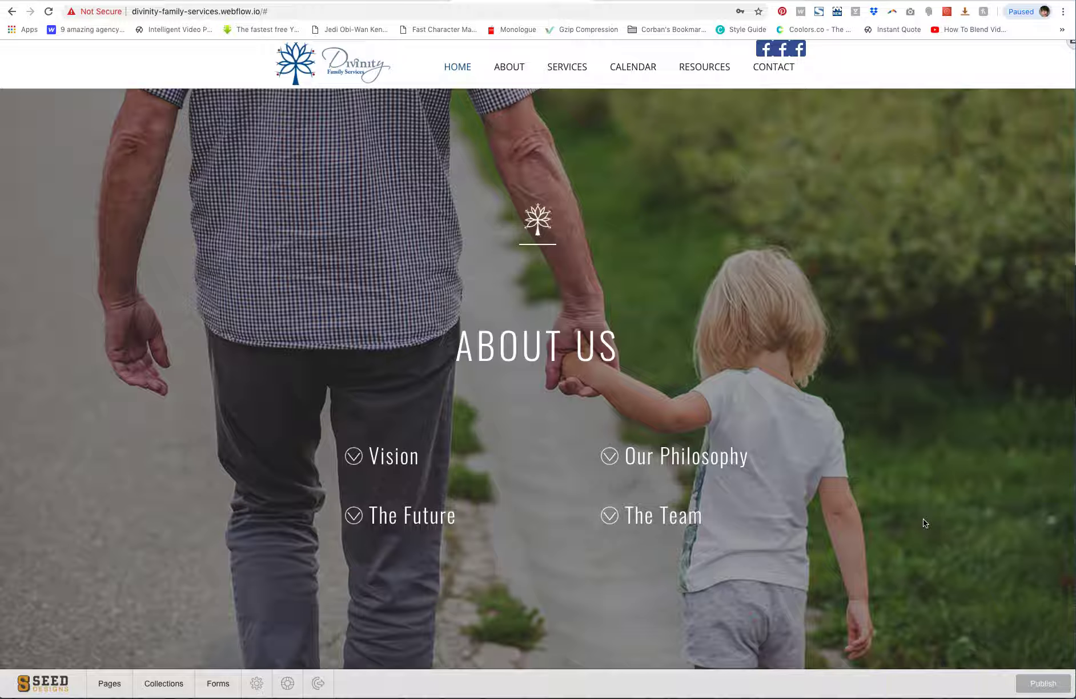
Edit the ABOUT US heading, deleting the letters OU and retyping them
mouse_move(606, 347)
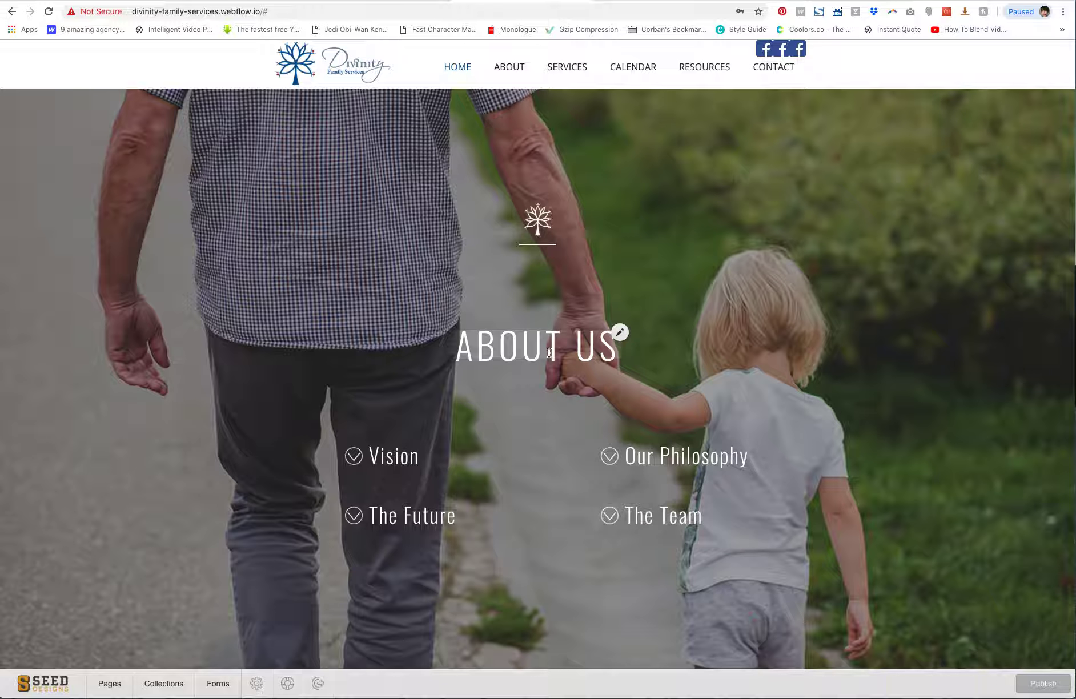
left_click(620, 333)
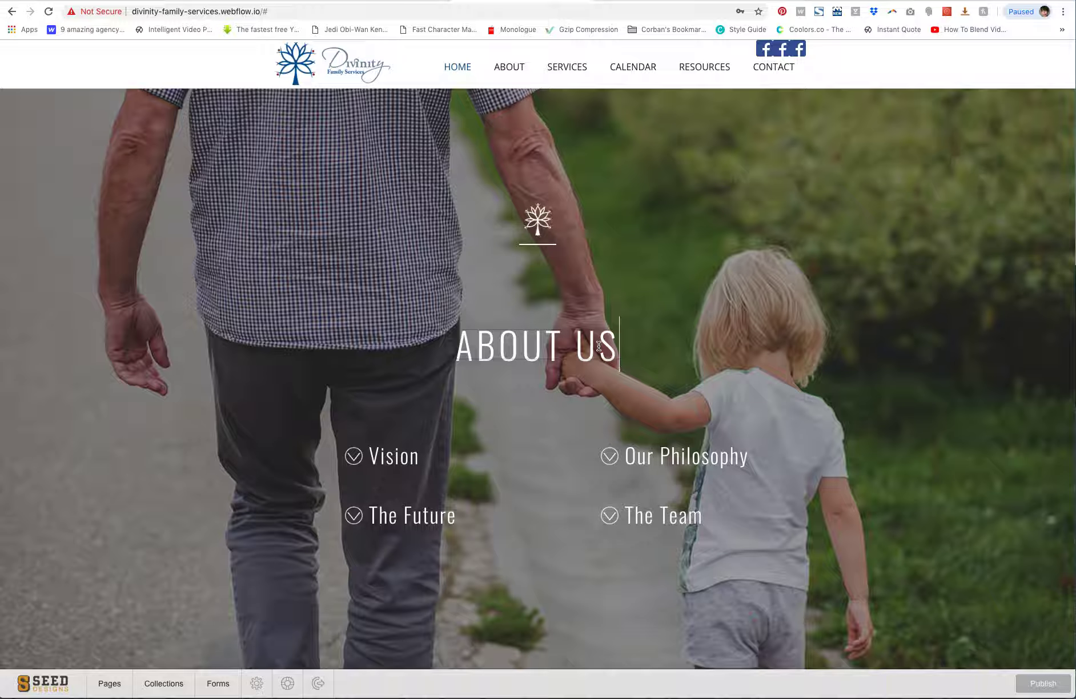
key("Left")
key("Left")
key("Left")
key("Left")
key("Left")
key("Right")
key("Left")
key("Right")
left_click(809, 356)
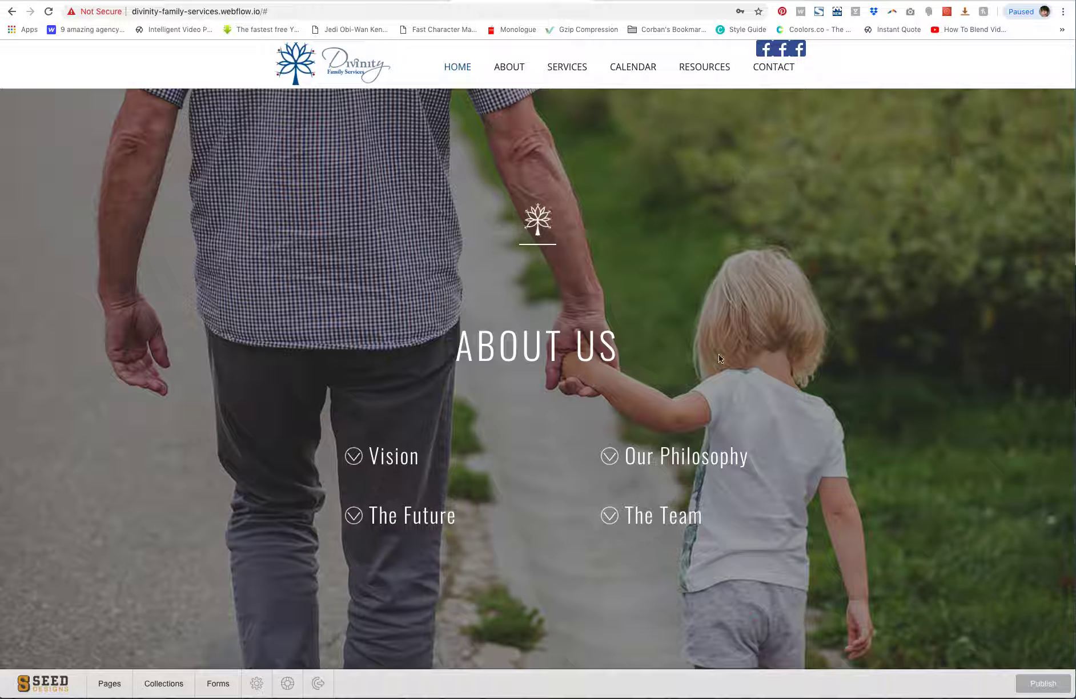
left_click(557, 346)
key("Left")
key("Left")
key("Left")
key("Left")
key("Right")
key("Right")
key("Right")
key("BackSpace")
key("BackSpace")
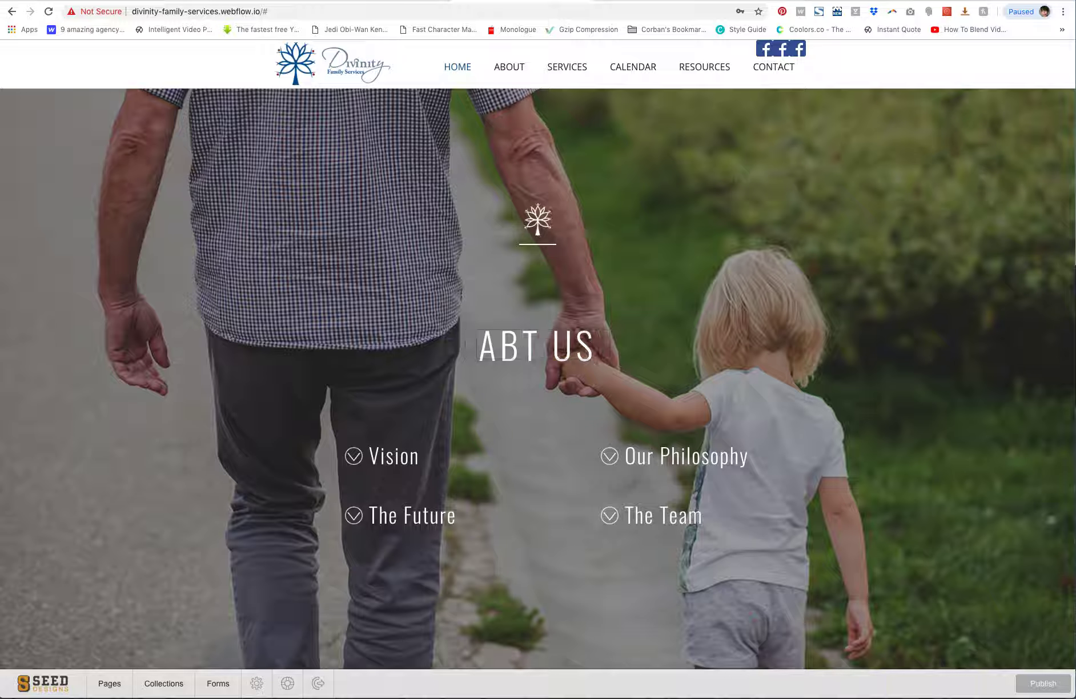
type("OU")
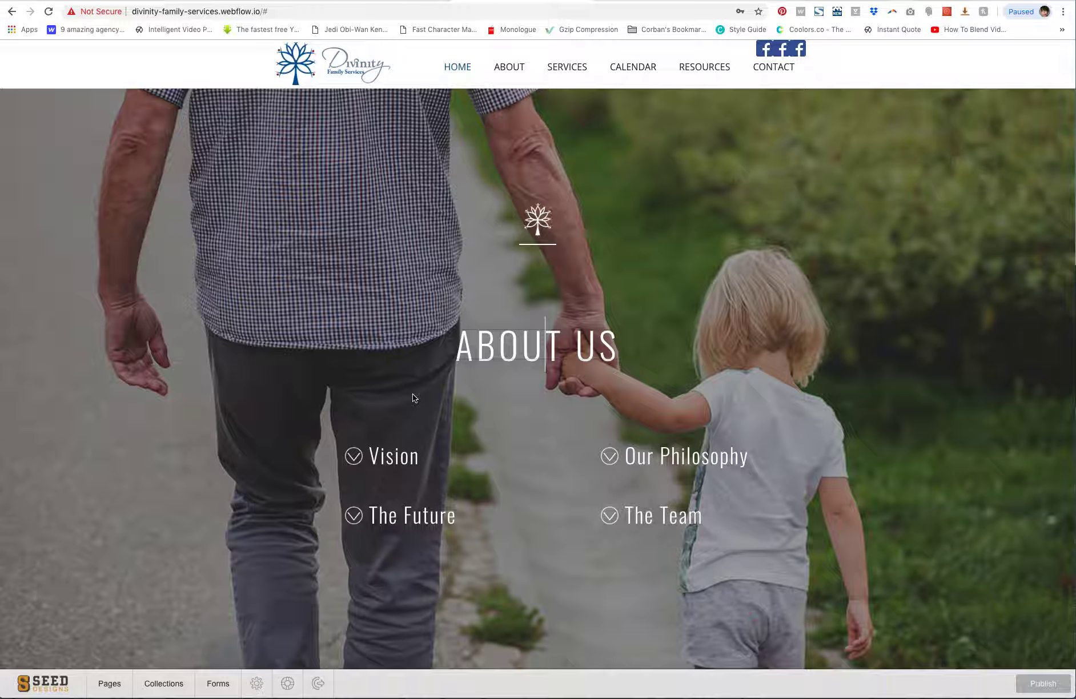
Inspect the Vision link's target section options without changing them
left_click(274, 452)
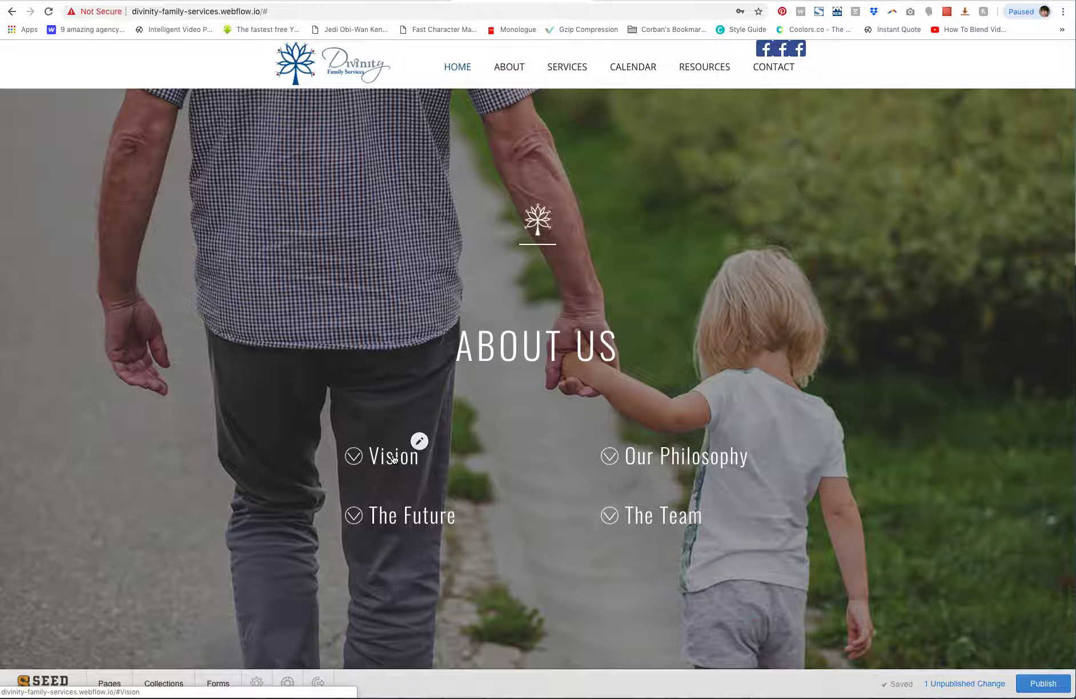
left_click(433, 463)
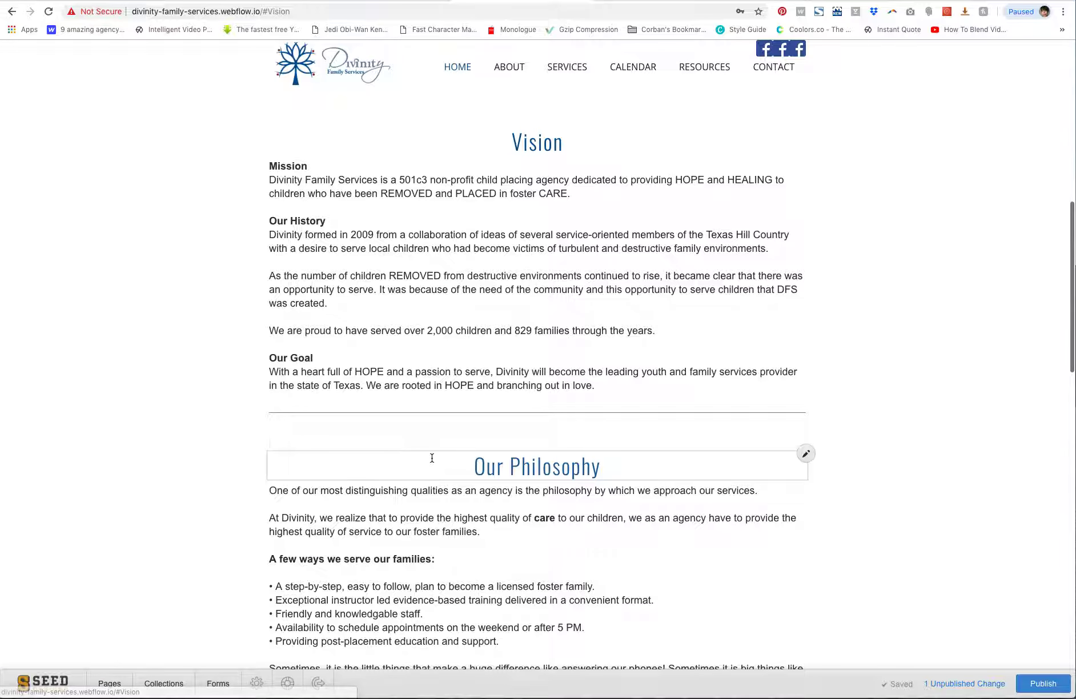
scroll(432, 458, "up", 10)
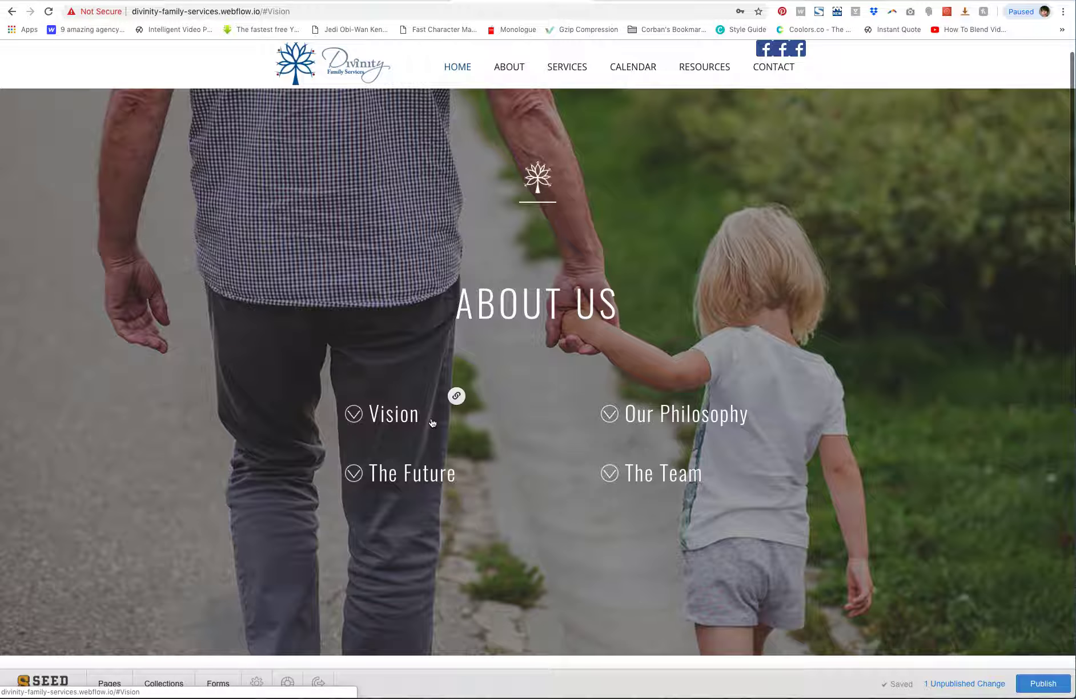
left_click(457, 396)
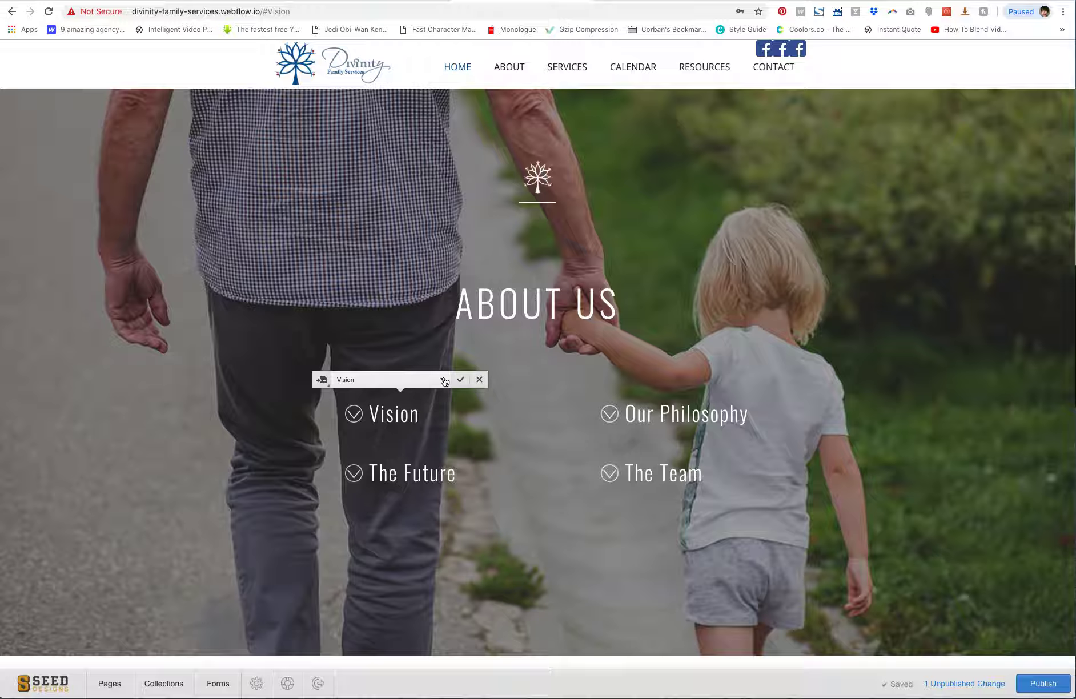
left_click(444, 380)
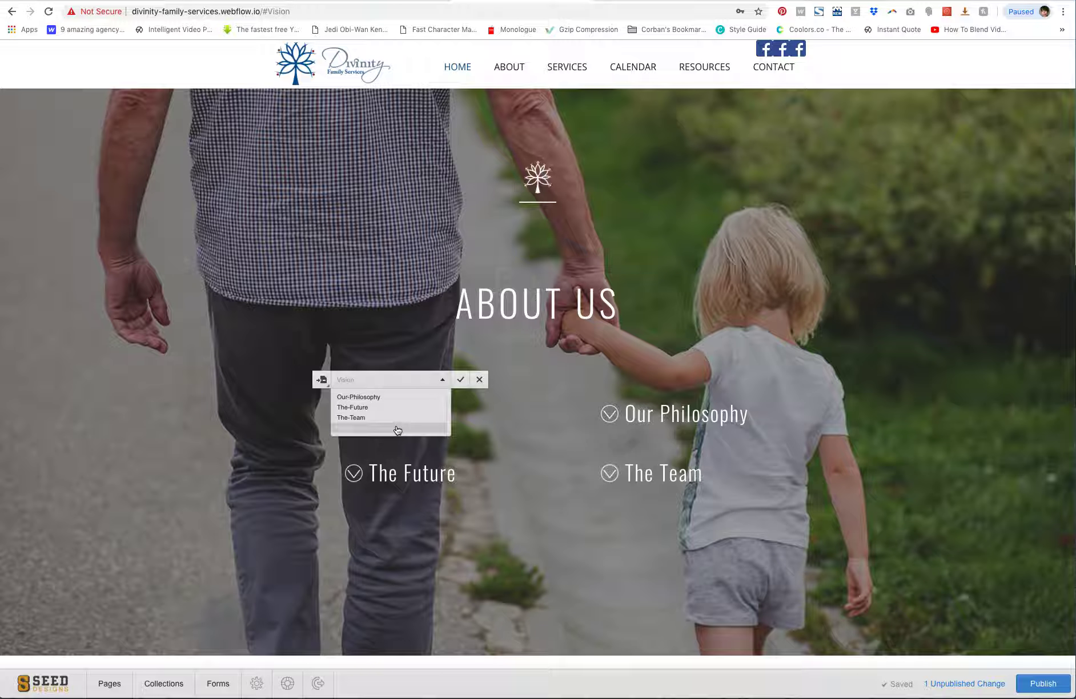
left_click(495, 423)
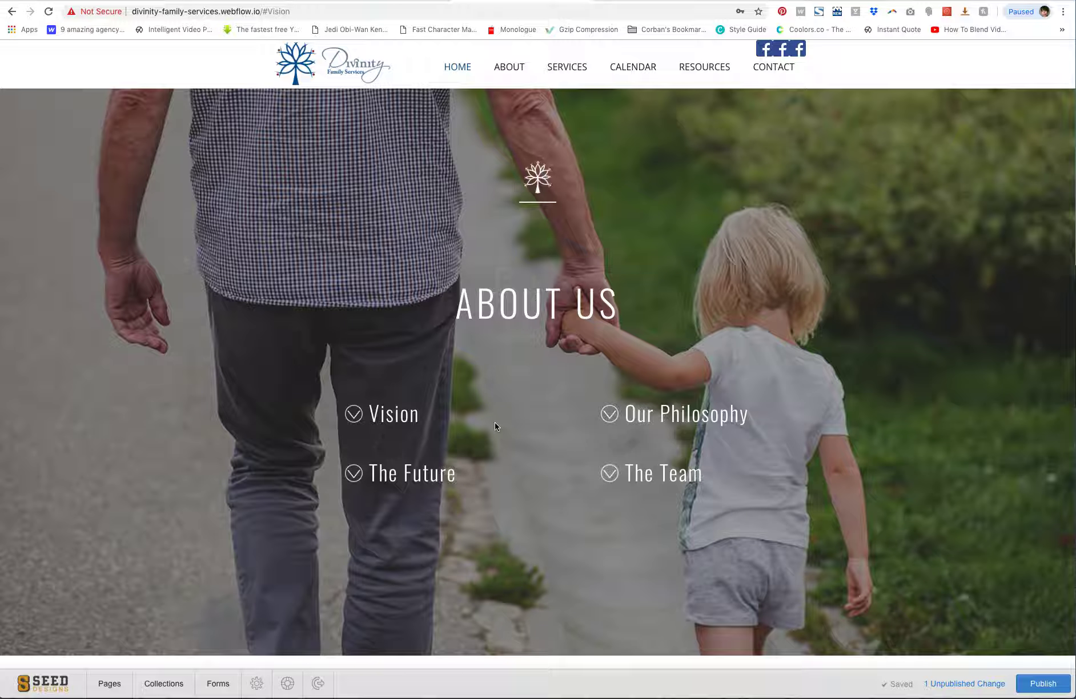
scroll(494, 422, "down", 15)
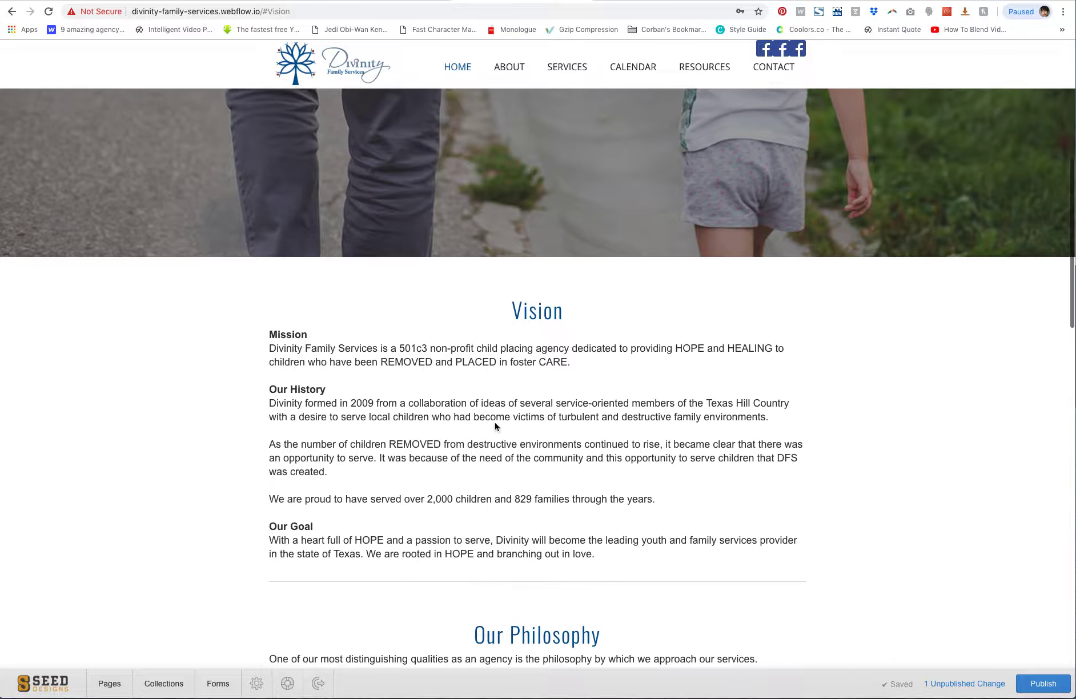
scroll(495, 424, "down", 15)
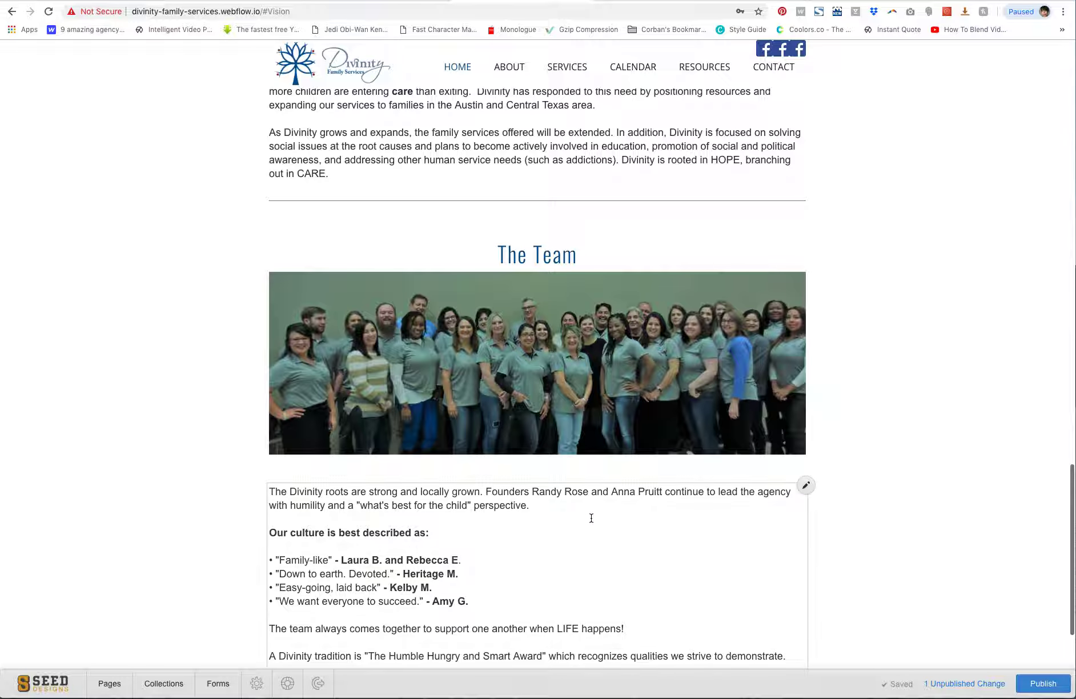
left_click(625, 359)
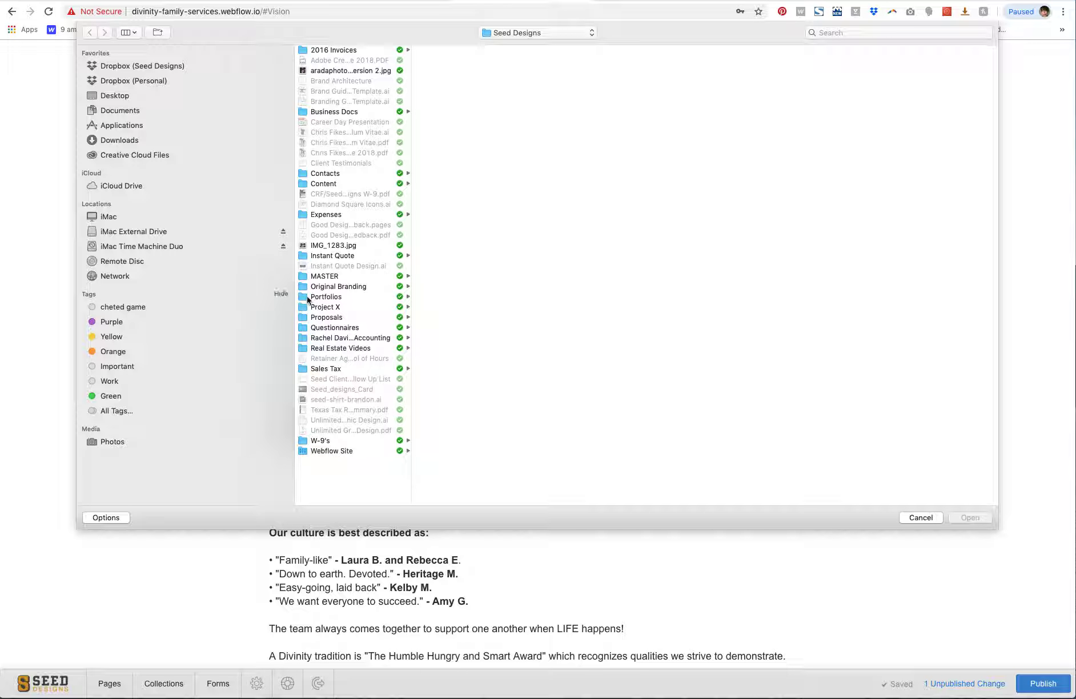
left_click(921, 518)
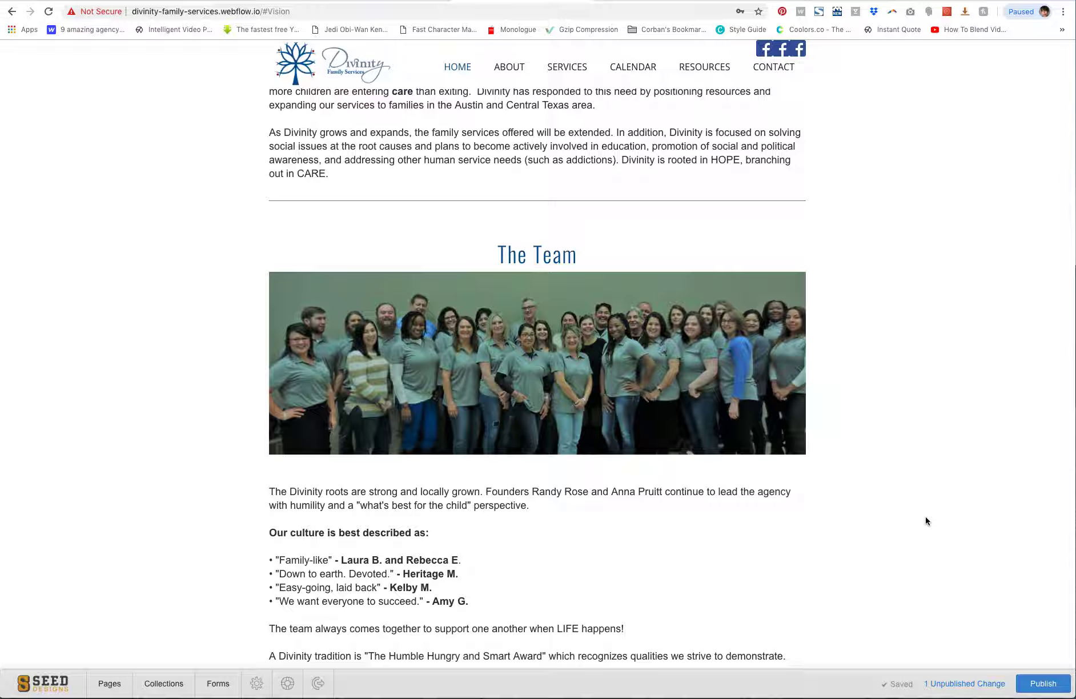
Browse the About sections and select the Our Philosophy body text for editing
scroll(898, 461, "up", 15)
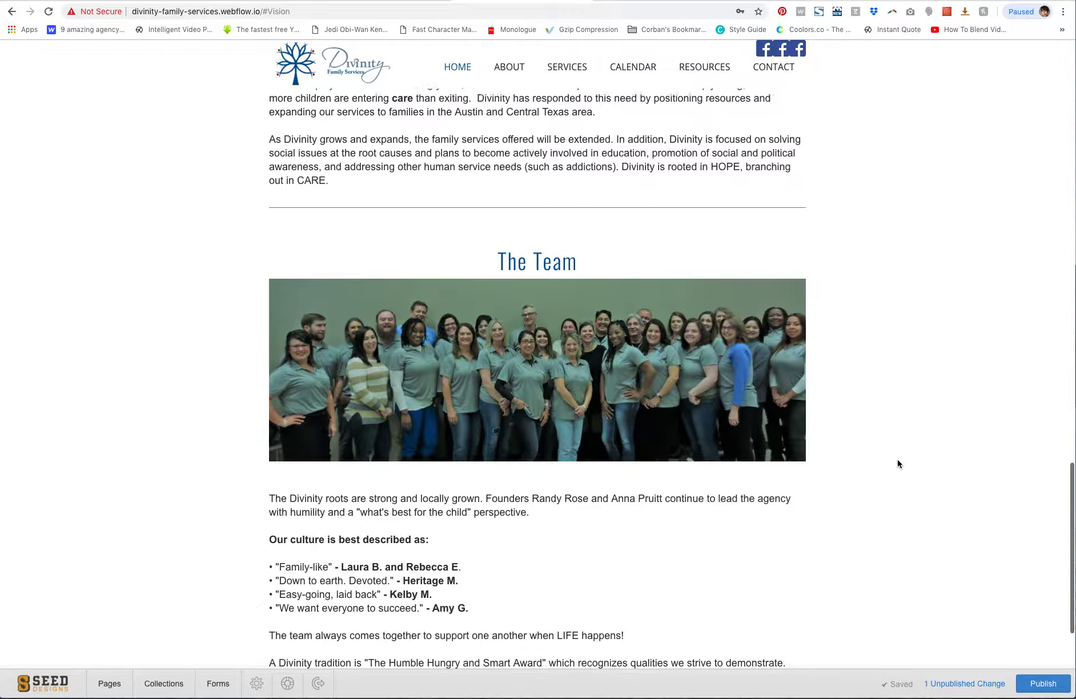
scroll(897, 460, "up", 2)
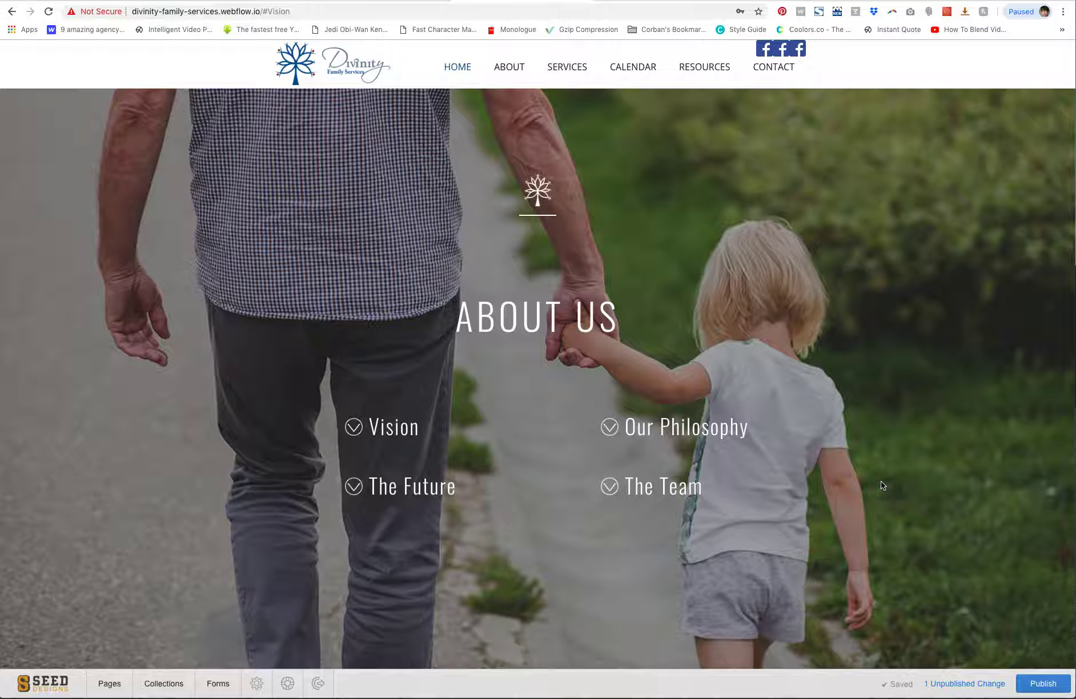
scroll(881, 486, "down", 10)
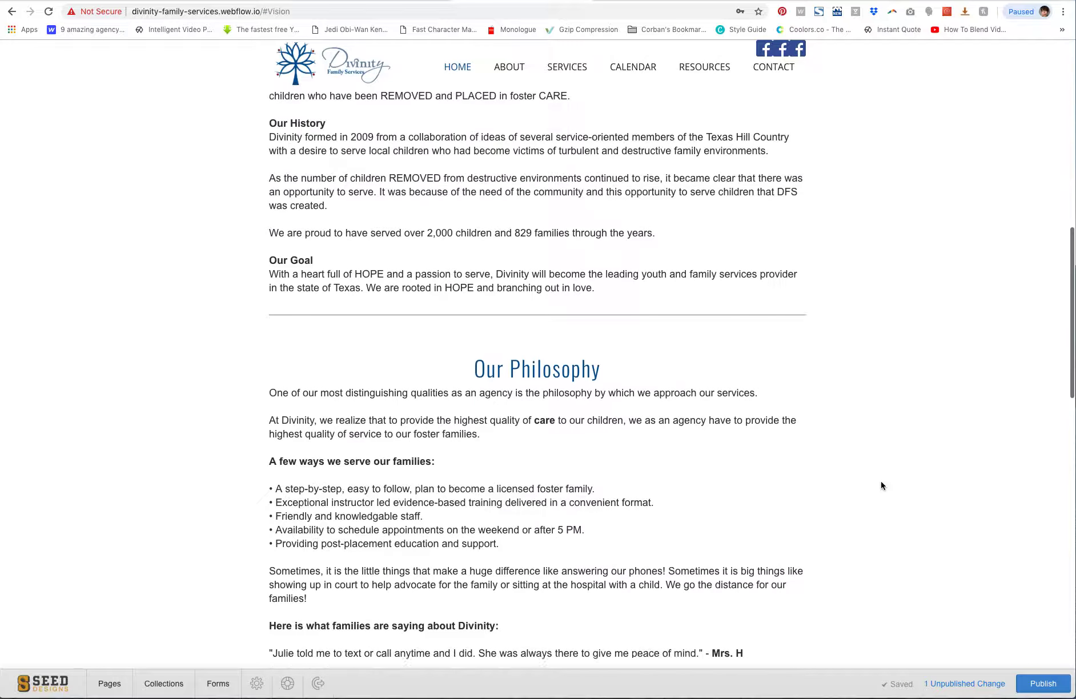
scroll(882, 486, "down", 3)
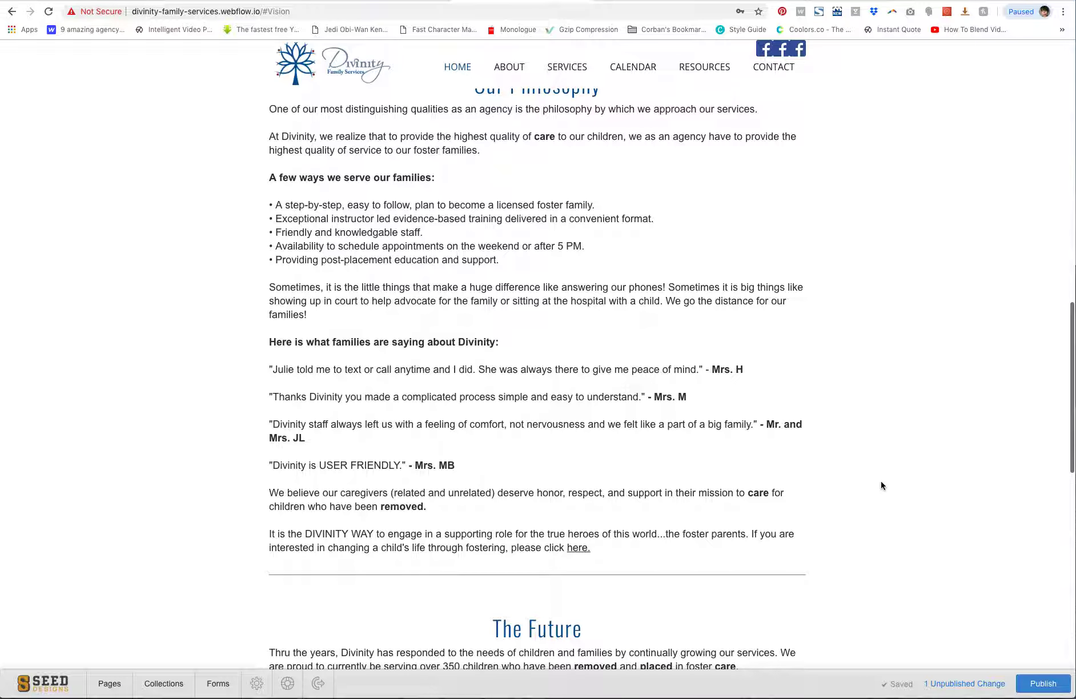
left_click(454, 370)
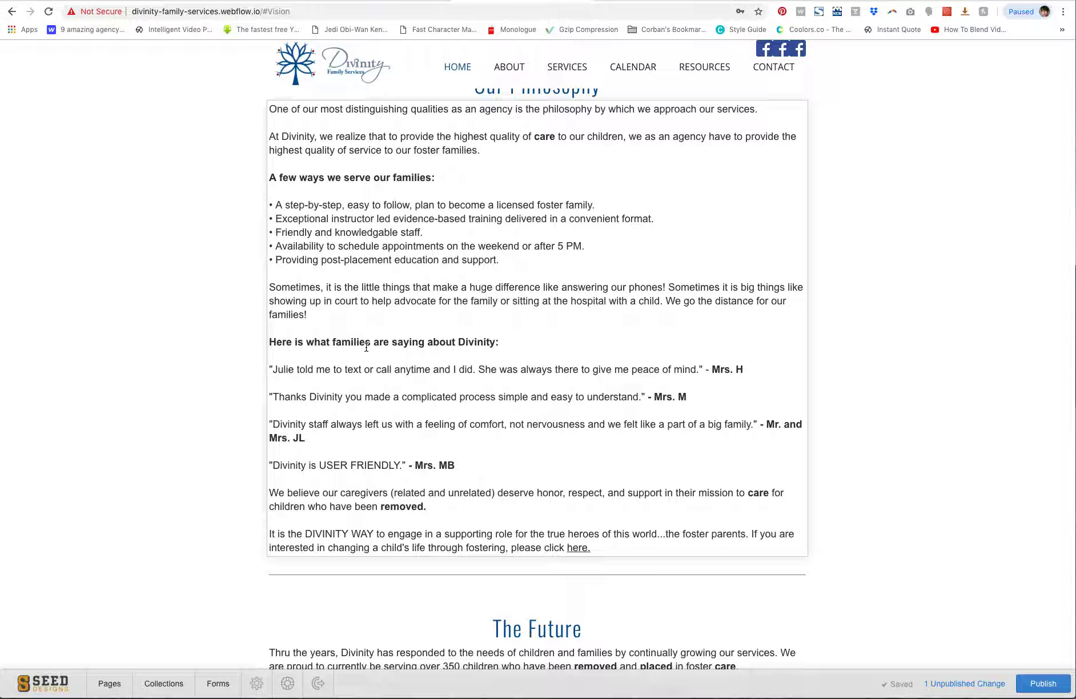
scroll(366, 347, "up", 20)
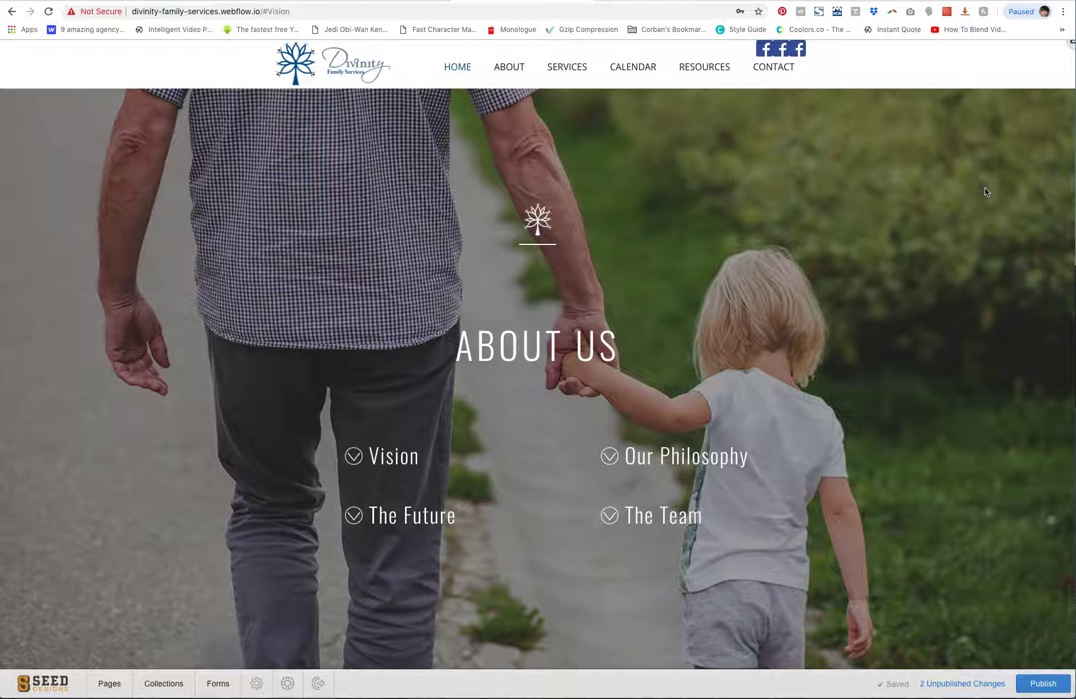
scroll(985, 187, "down", 5)
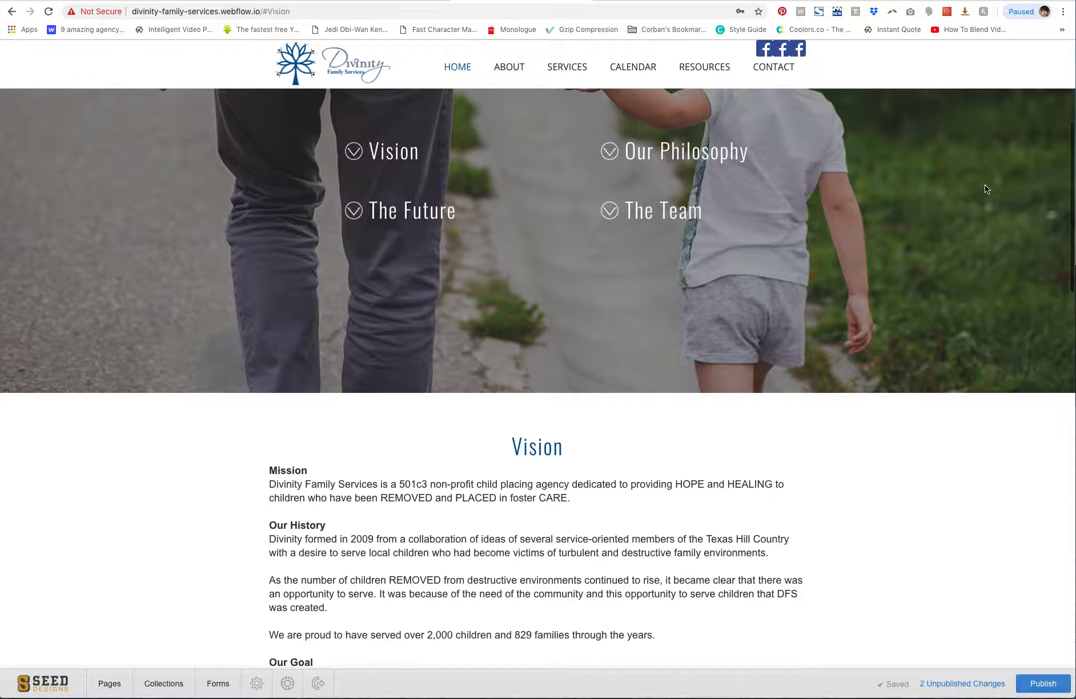
Jump to the Calendar section of the home page and scroll through the DFS Events listings
scroll(985, 184, "up", 4)
left_click(637, 68)
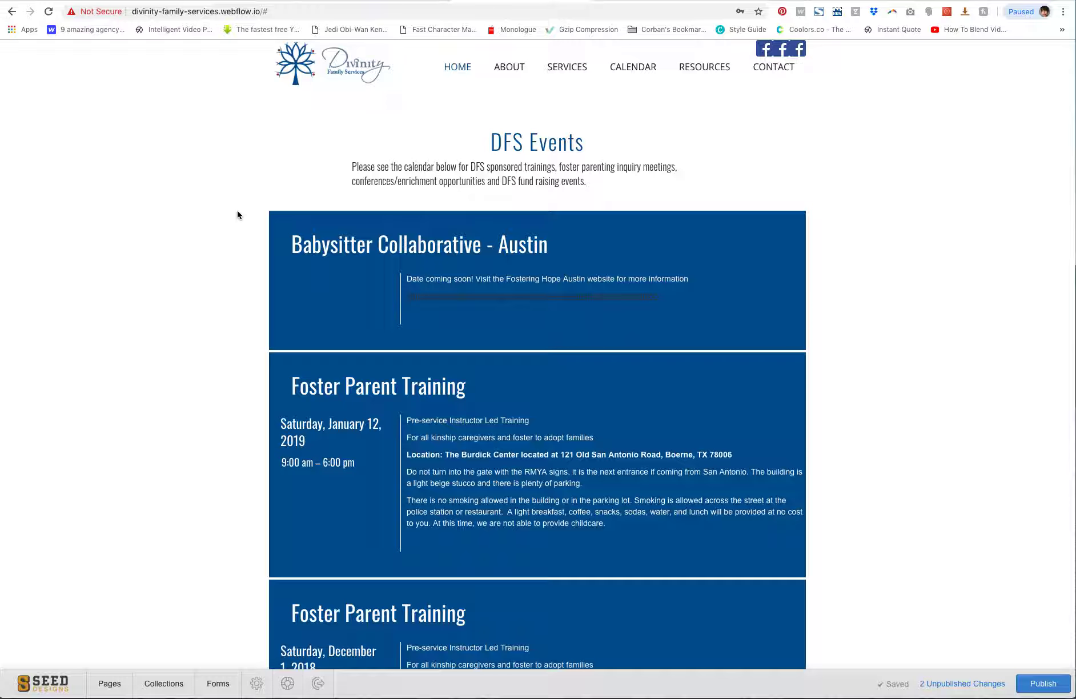
scroll(207, 276, "down", 3)
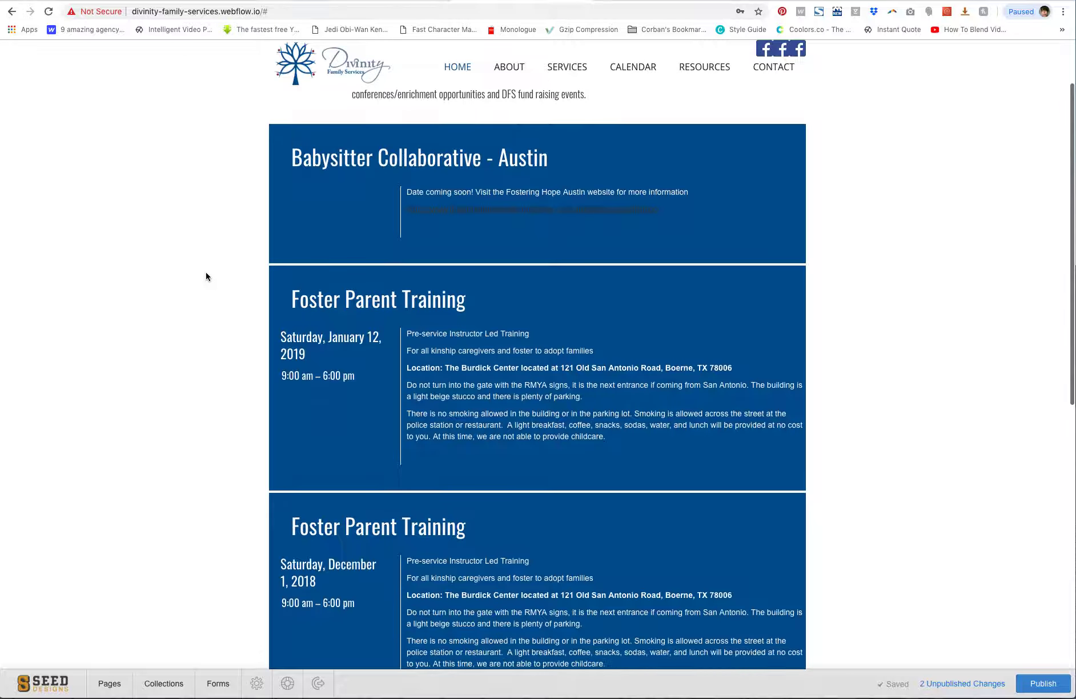
scroll(206, 276, "up", 3)
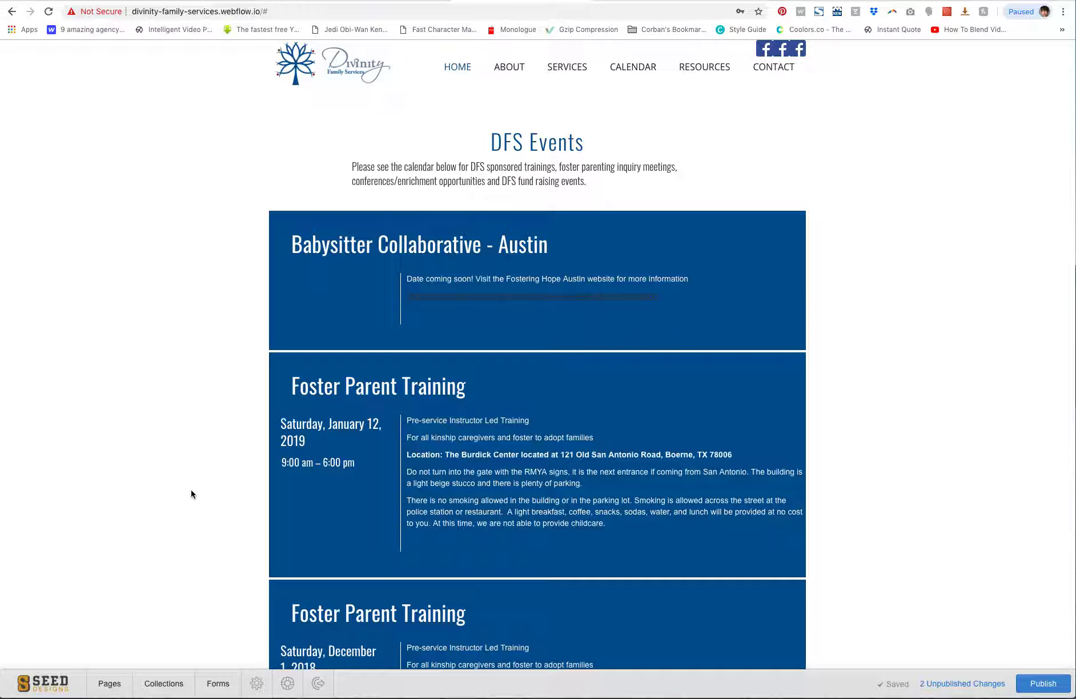
scroll(192, 494, "down", 6)
scroll(191, 494, "down", 10)
scroll(191, 494, "up", 15)
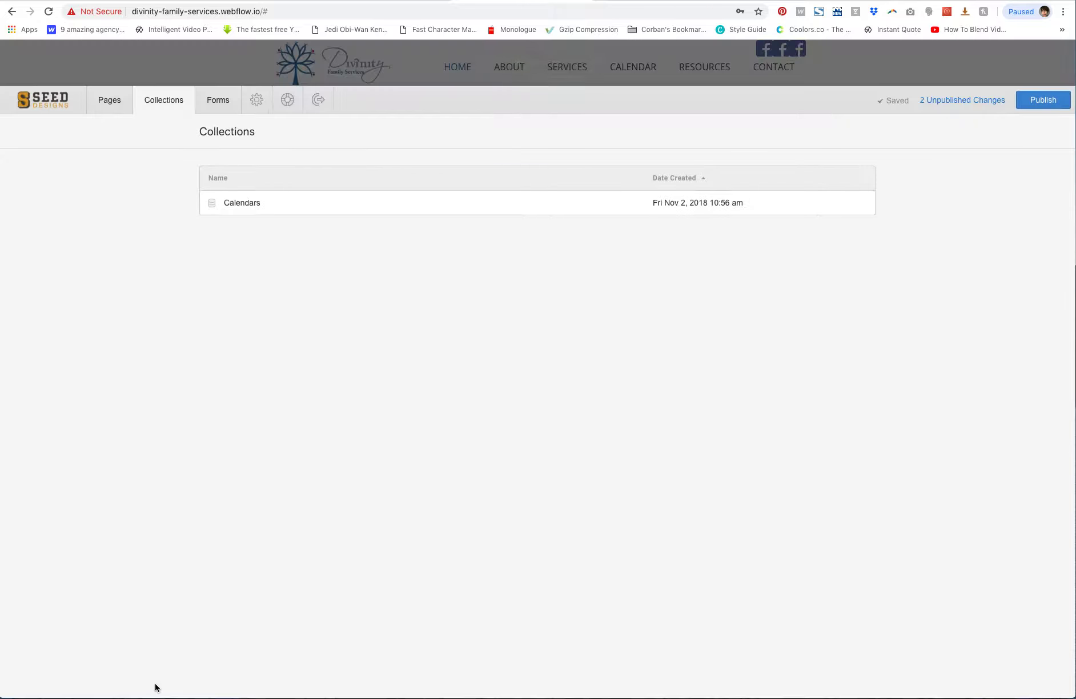
Open the Calendars collection to view its event items, then return to the page and browse the events again
left_click(163, 685)
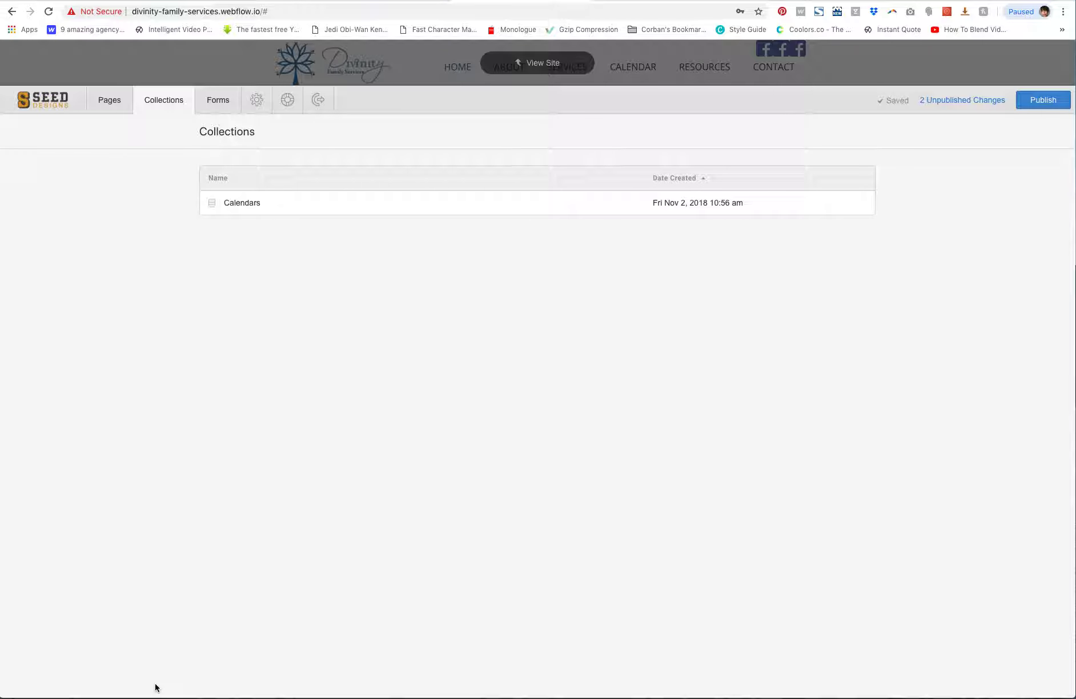
left_click(242, 204)
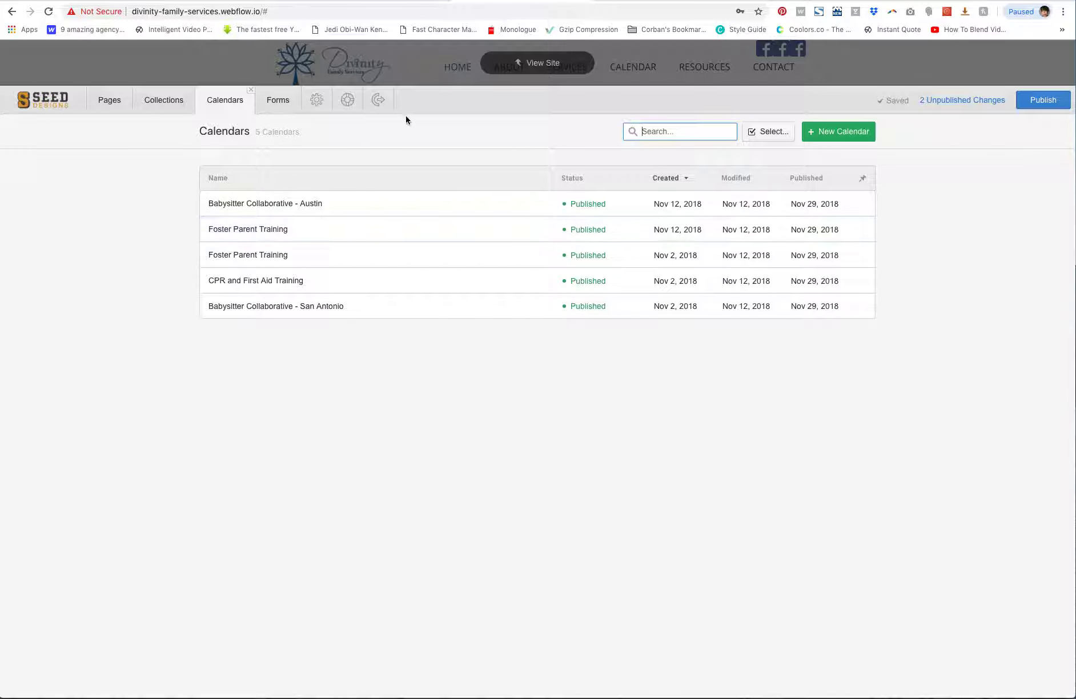
left_click(422, 65)
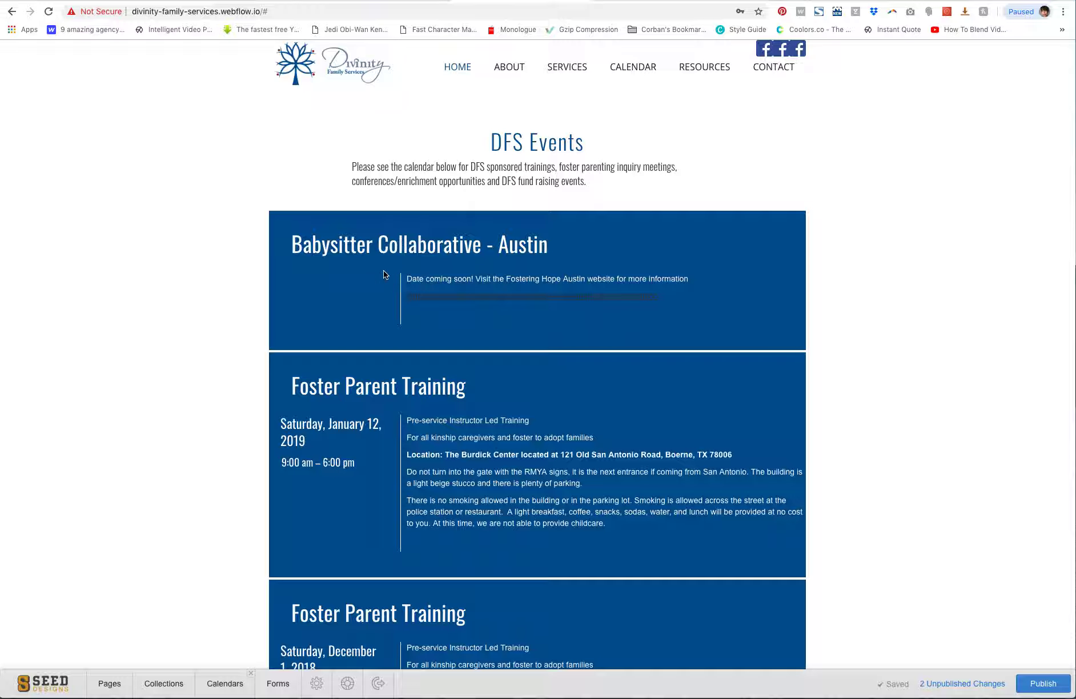
scroll(240, 320, "down", 3)
scroll(240, 322, "down", 8)
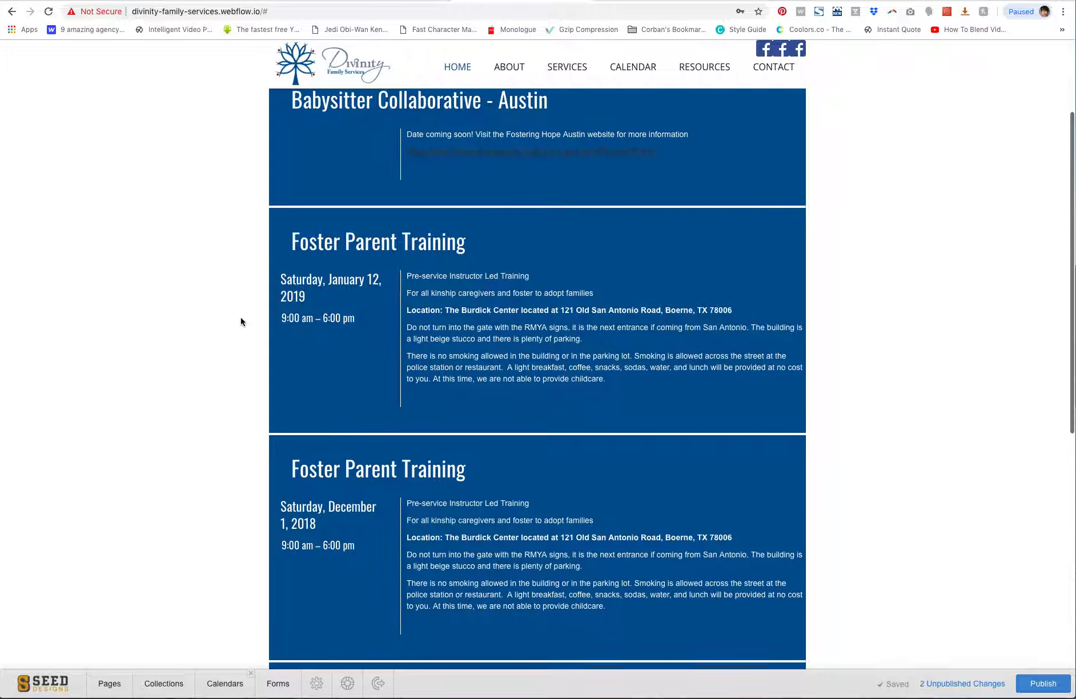
scroll(240, 321, "down", 10)
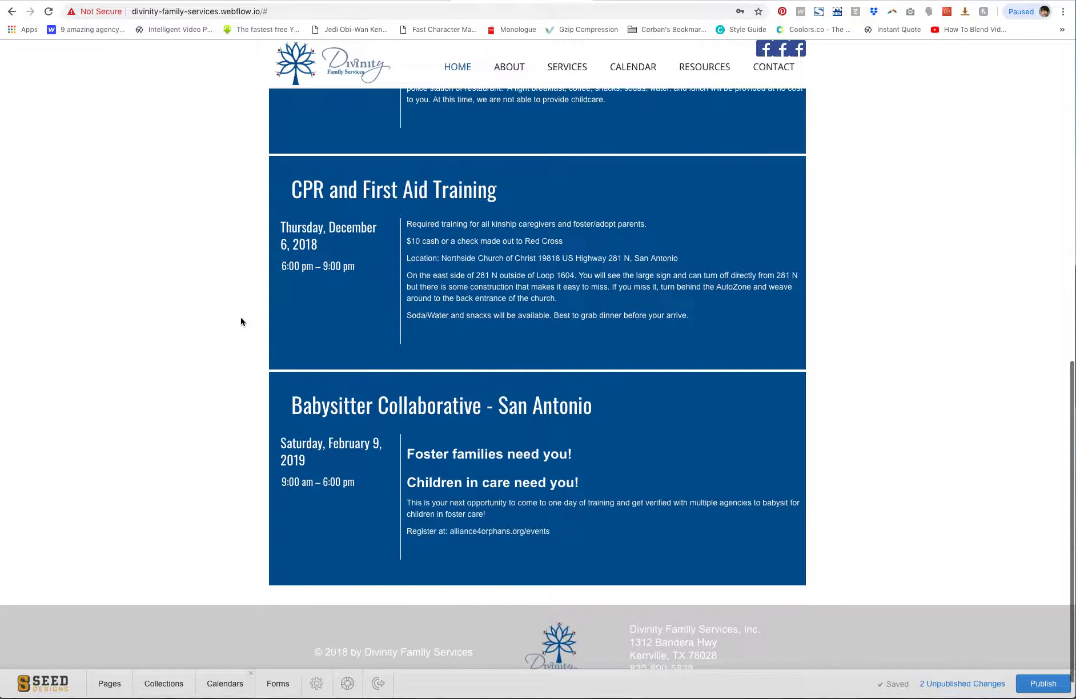
scroll(240, 322, "up", 18)
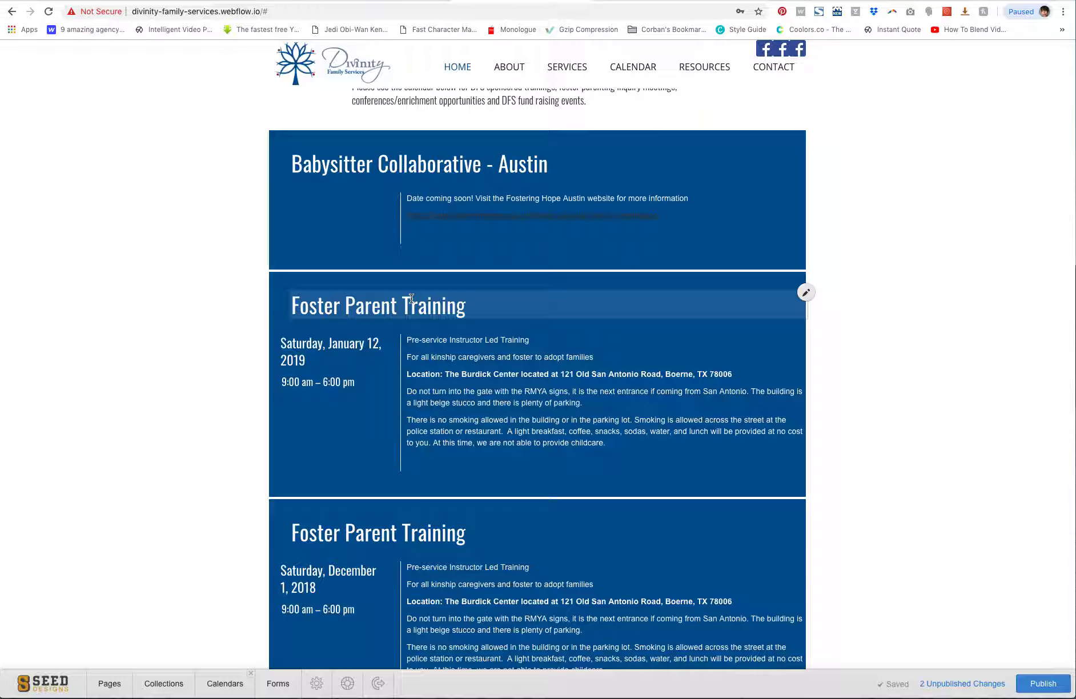
scroll(210, 260, "up", 3)
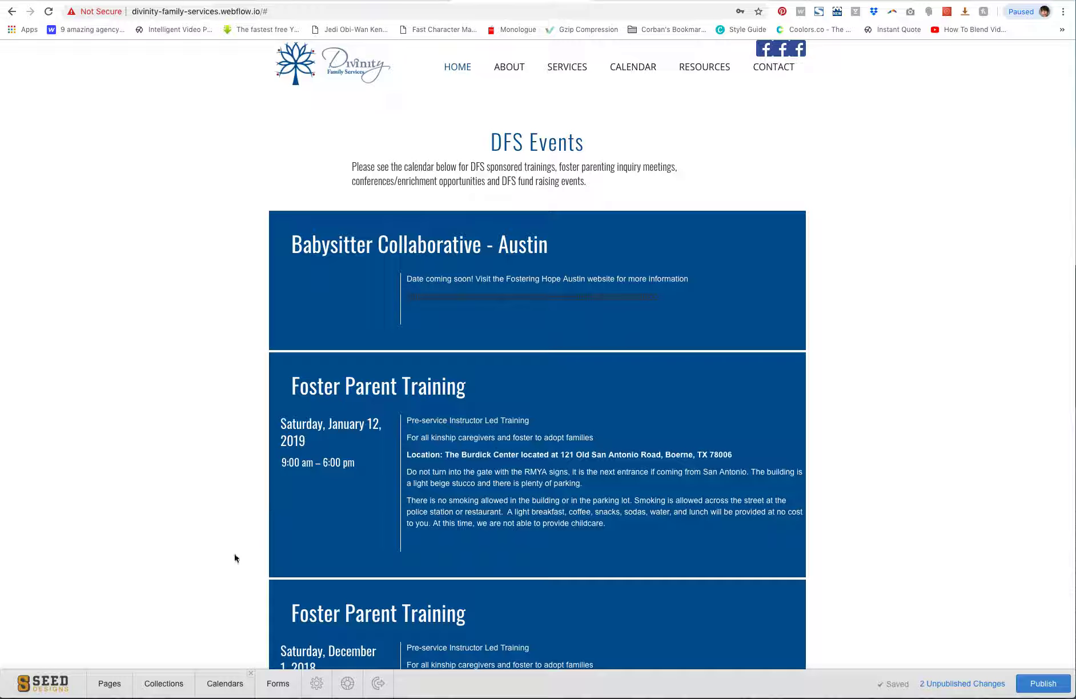
Add a new item to the Calendars collection named New Foster Family Barbecue
left_click(159, 688)
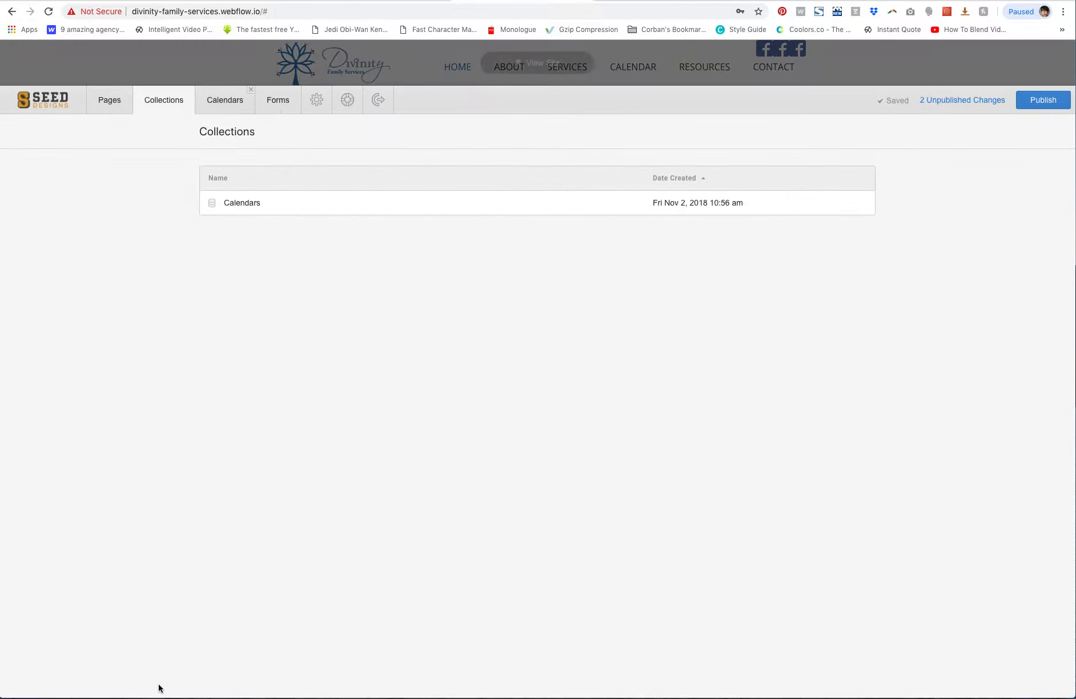
left_click(244, 203)
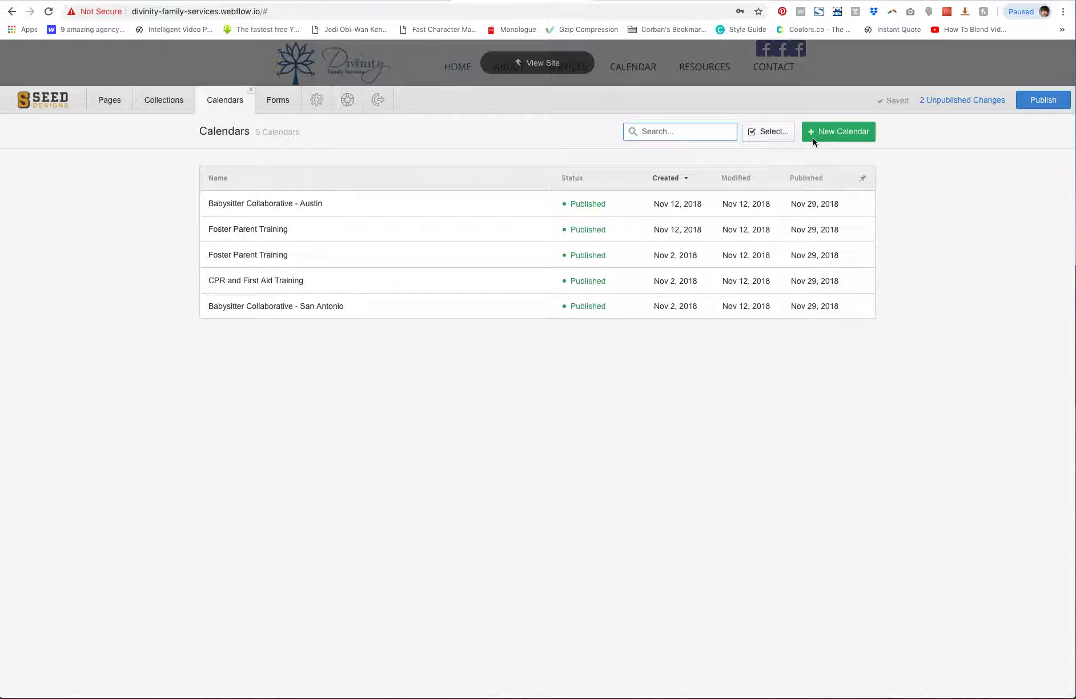
left_click(836, 131)
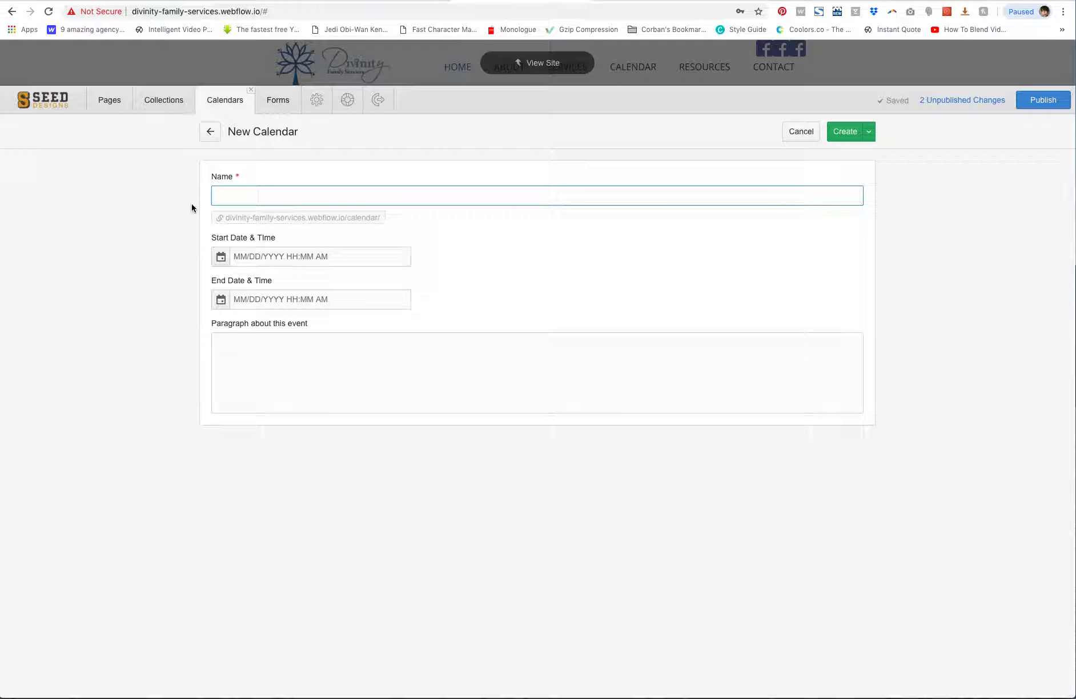
type("Famil")
key("BackSpace")
key("BackSpace")
key("BackSpace")
type("New")
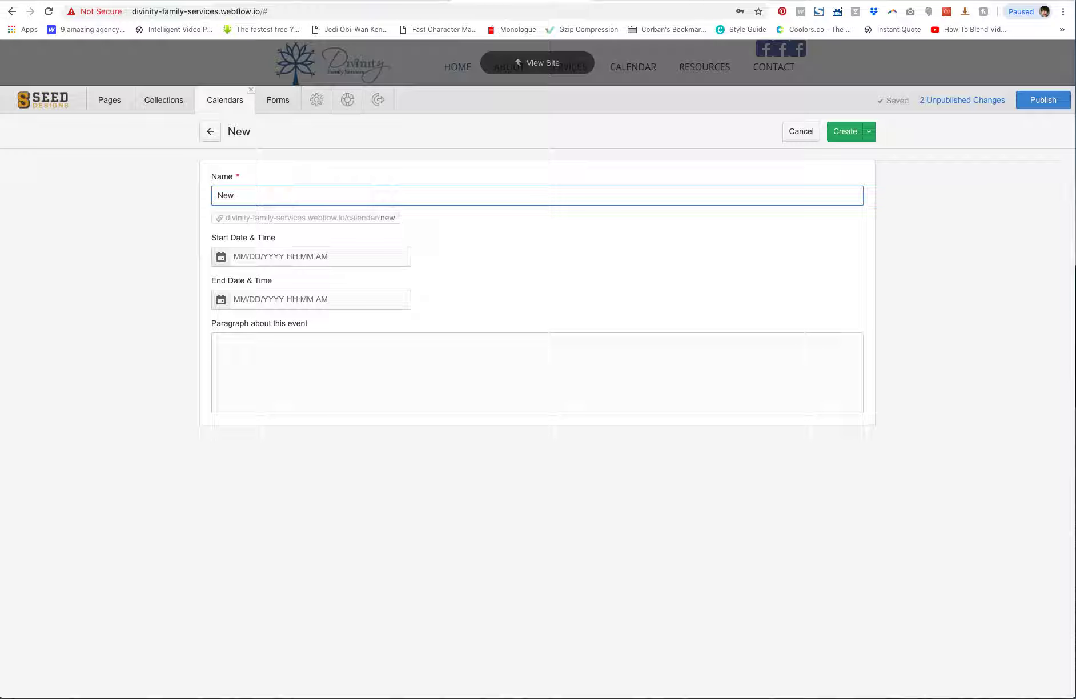
type(" Foster Famil")
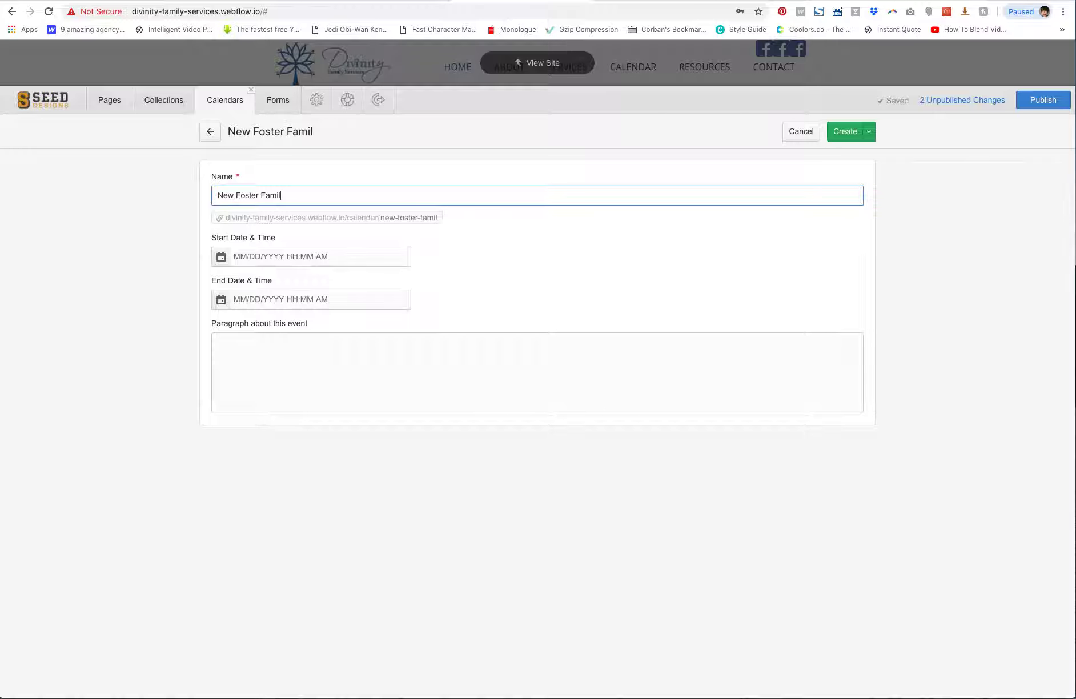
type("y Barbecue")
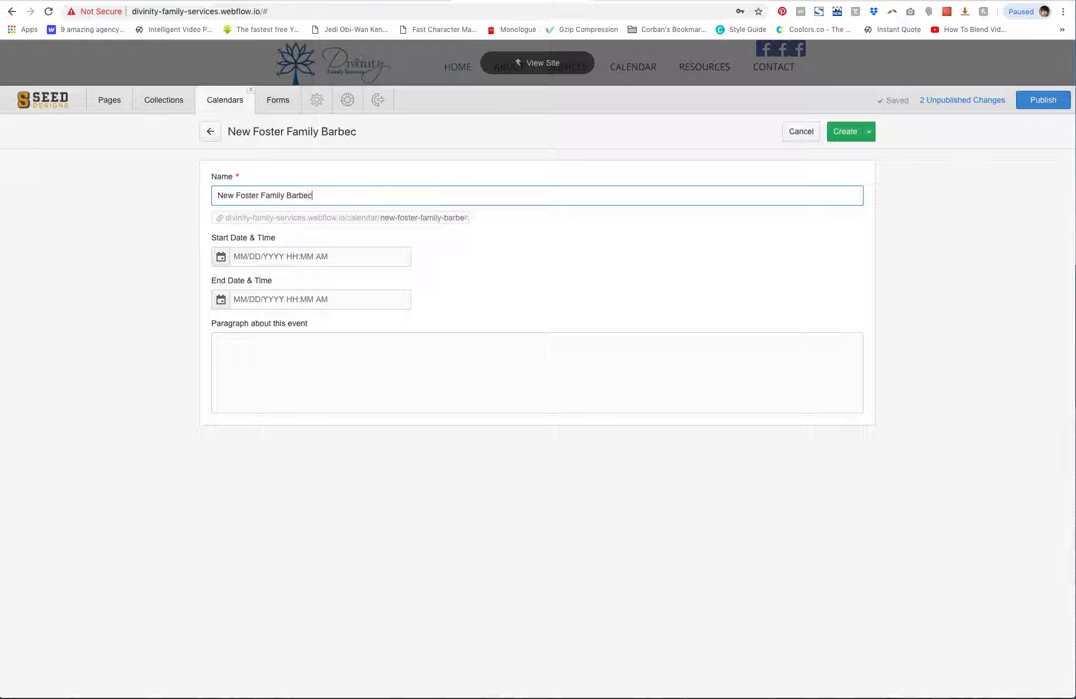
Set the event's start date to January 13, 2019 using the date picker
left_click(221, 257)
left_click(345, 284)
left_click(345, 284)
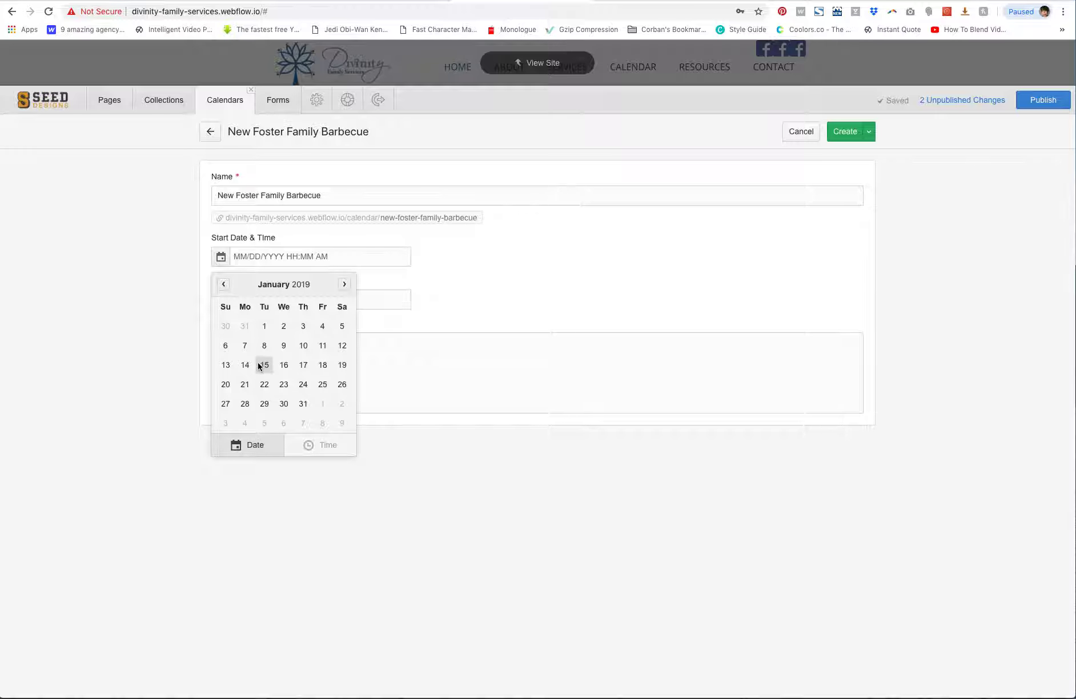
left_click(225, 366)
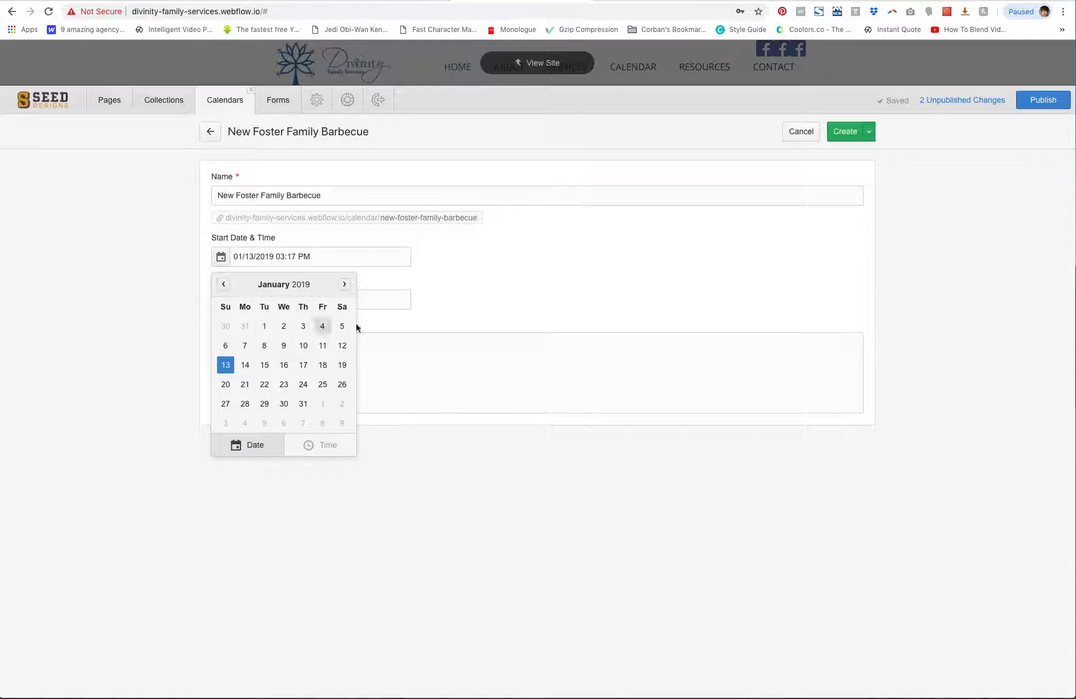
left_click(458, 311)
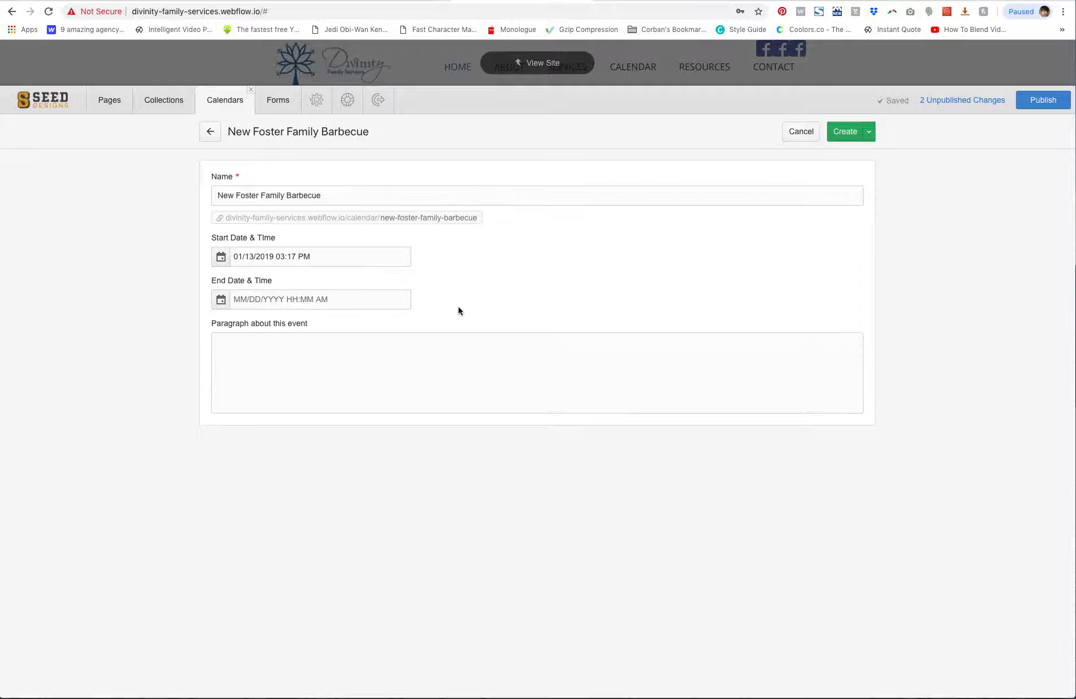
Set the event's end date to January 13, 2019 using the date picker
left_click(220, 301)
left_click(344, 327)
left_click(344, 327)
left_click(226, 408)
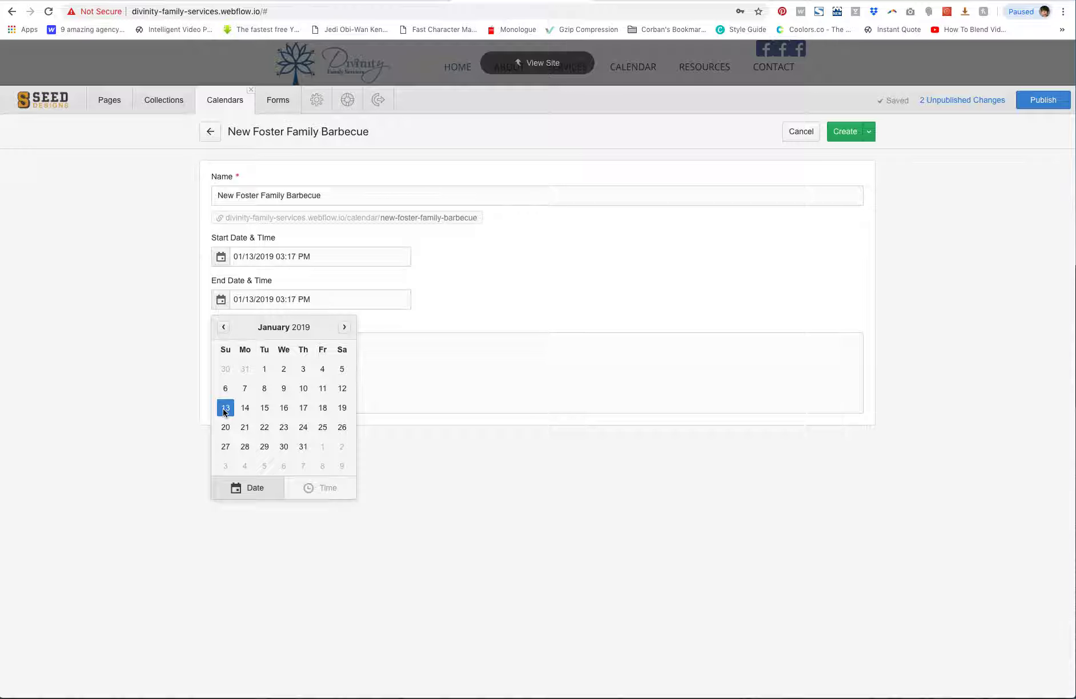
left_click(164, 387)
Start writing the paragraph about this event
left_click(257, 347)
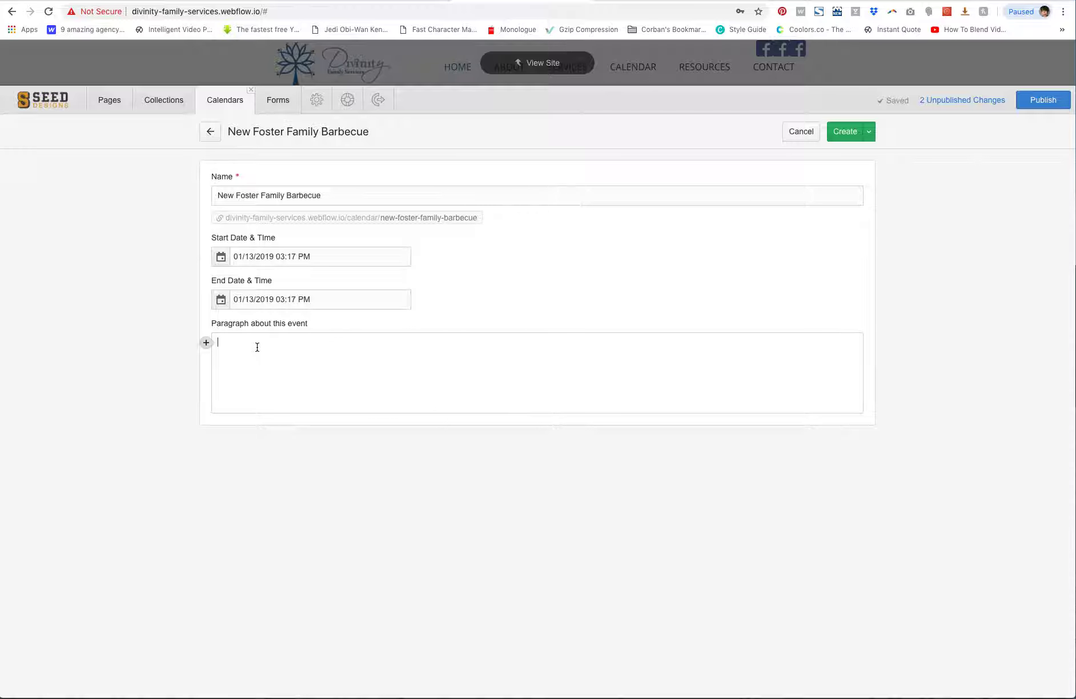
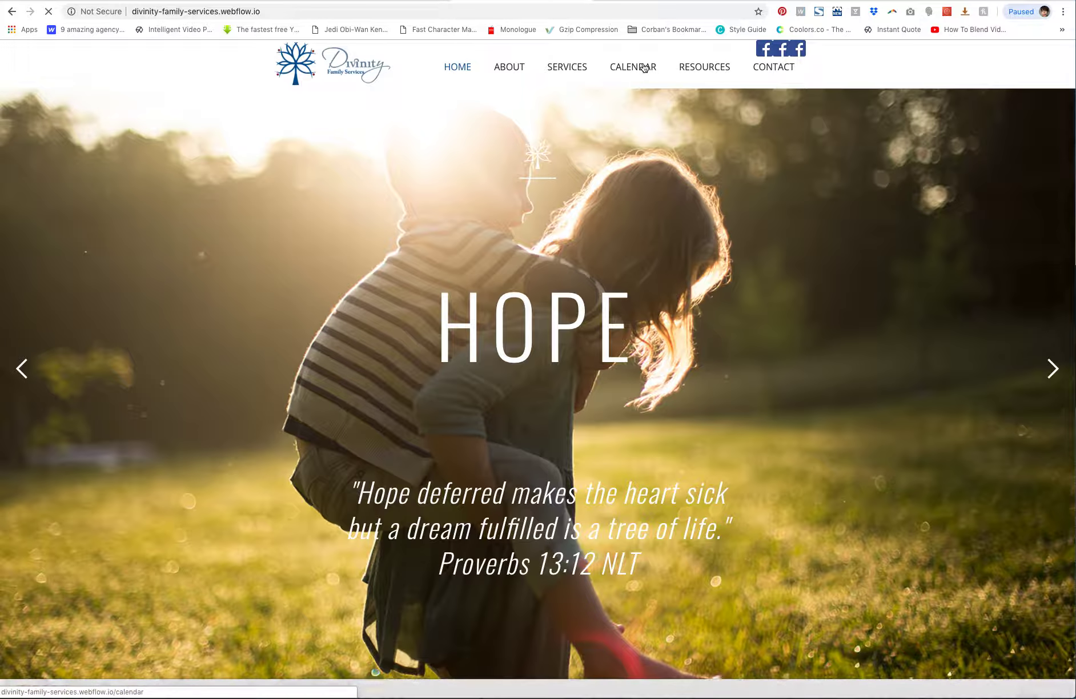
Publish the three pending changes to the site
scroll(231, 373, "down", 4)
scroll(231, 375, "down", 8)
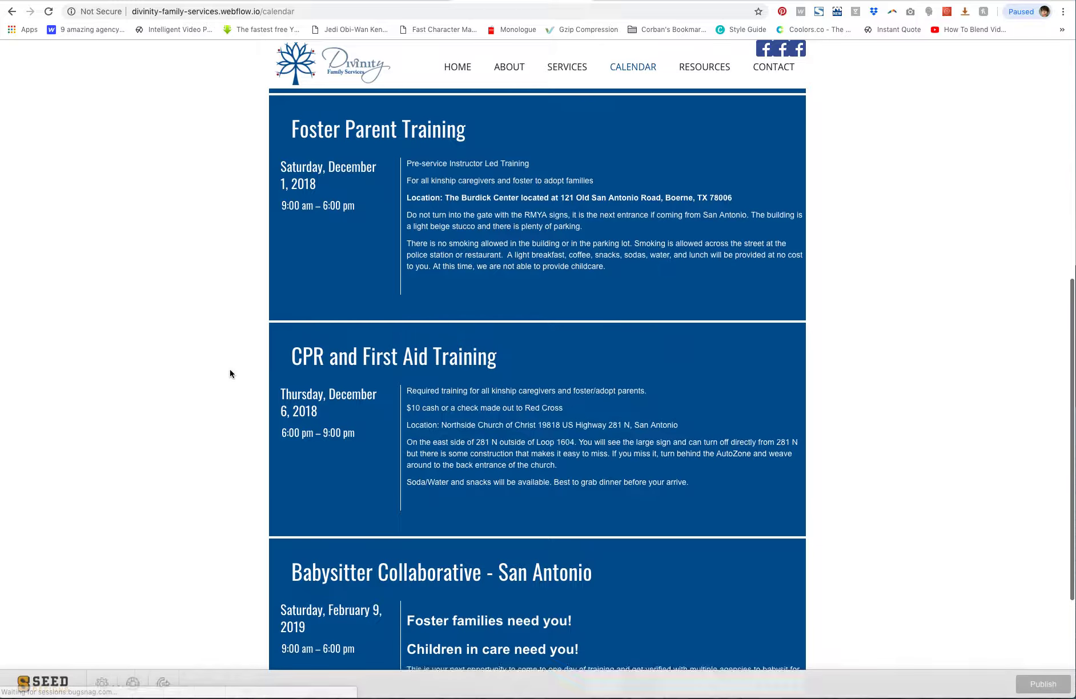
scroll(230, 374, "up", 15)
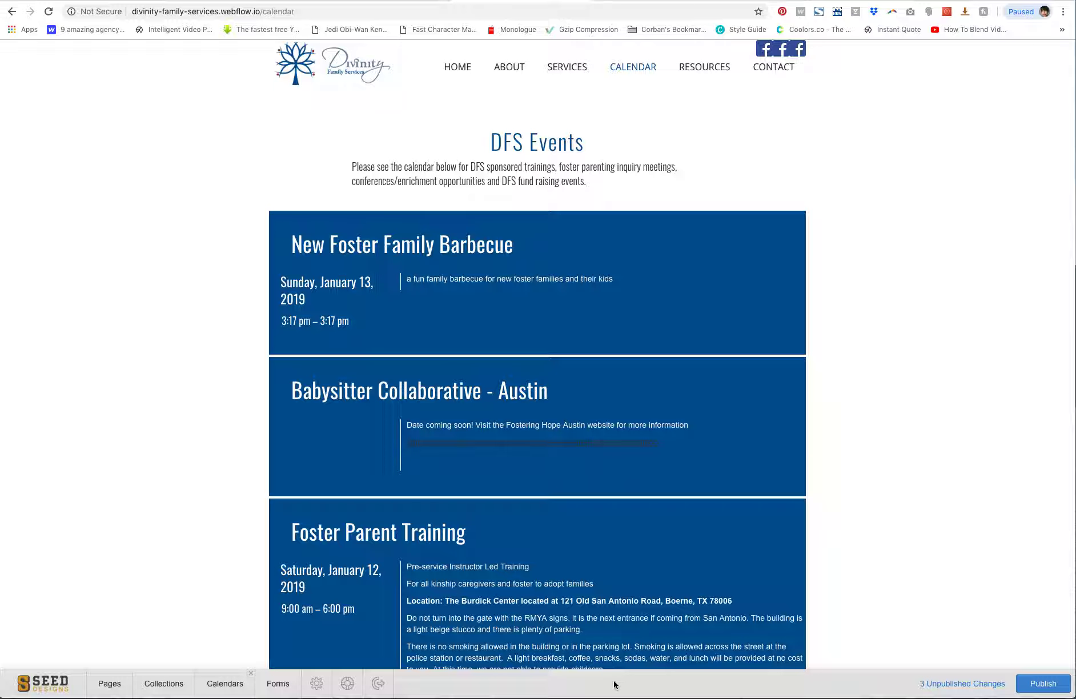
left_click(1050, 683)
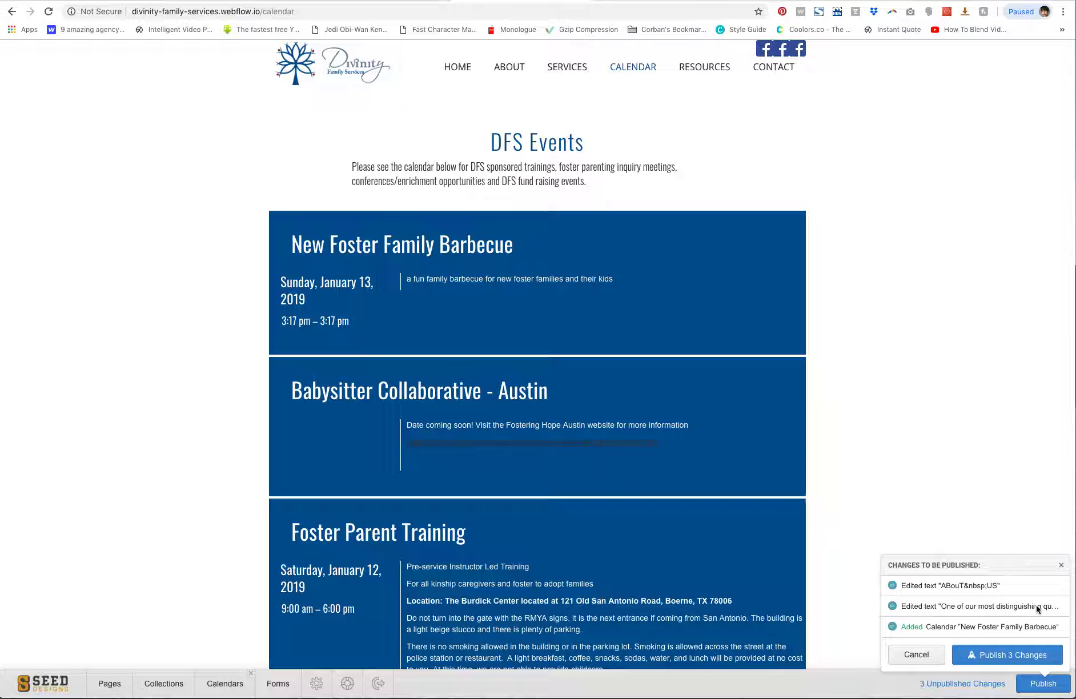
left_click(1001, 658)
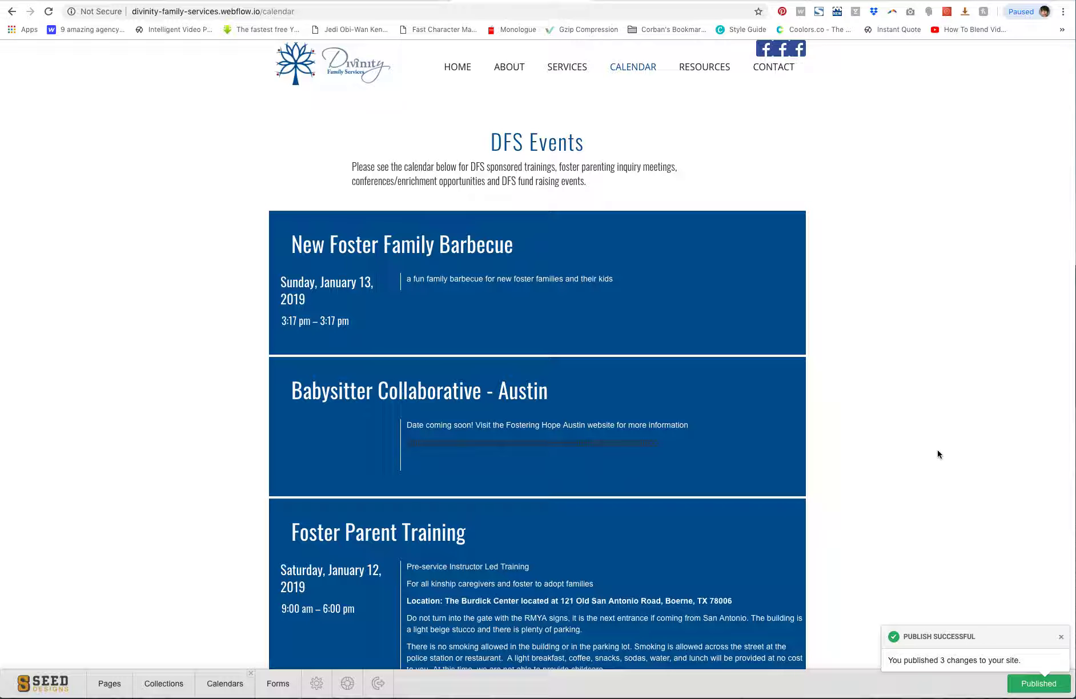
left_click(1061, 637)
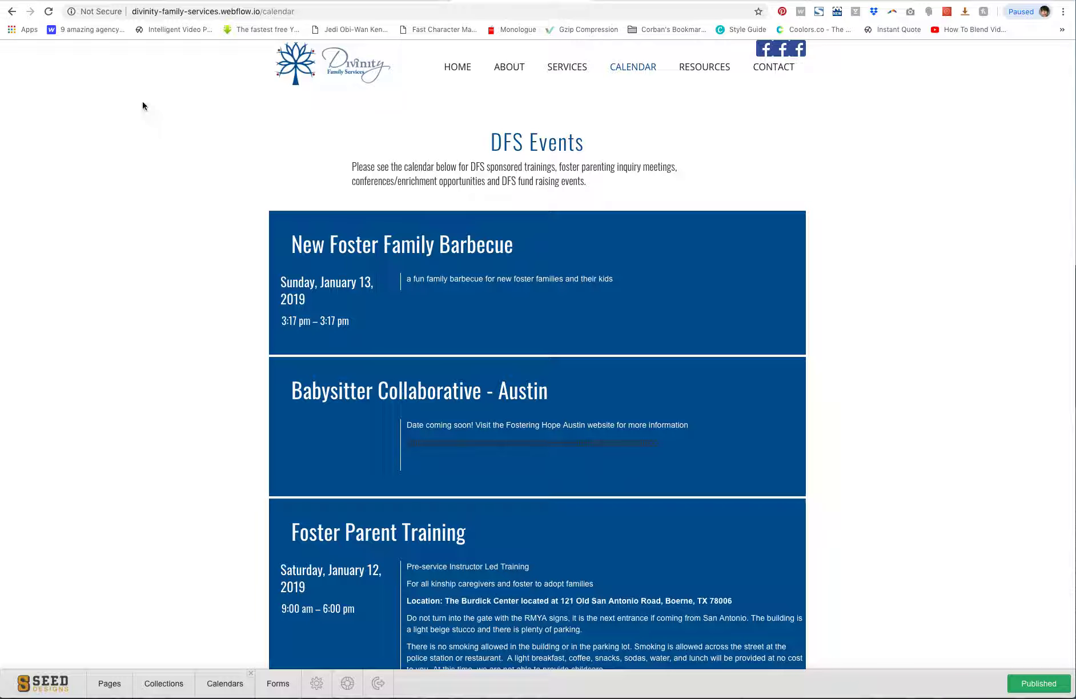
Open the New Foster Family Barbecue item in the Calendars collection and set its start time to 4:30 PM
left_click(49, 12)
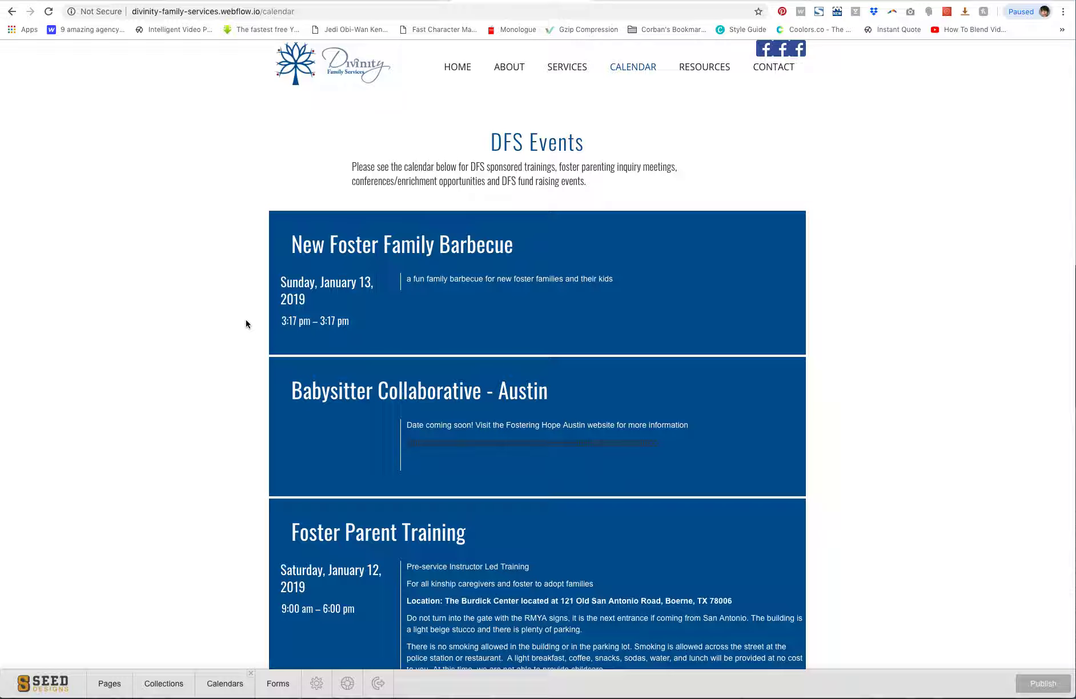
left_click(163, 681)
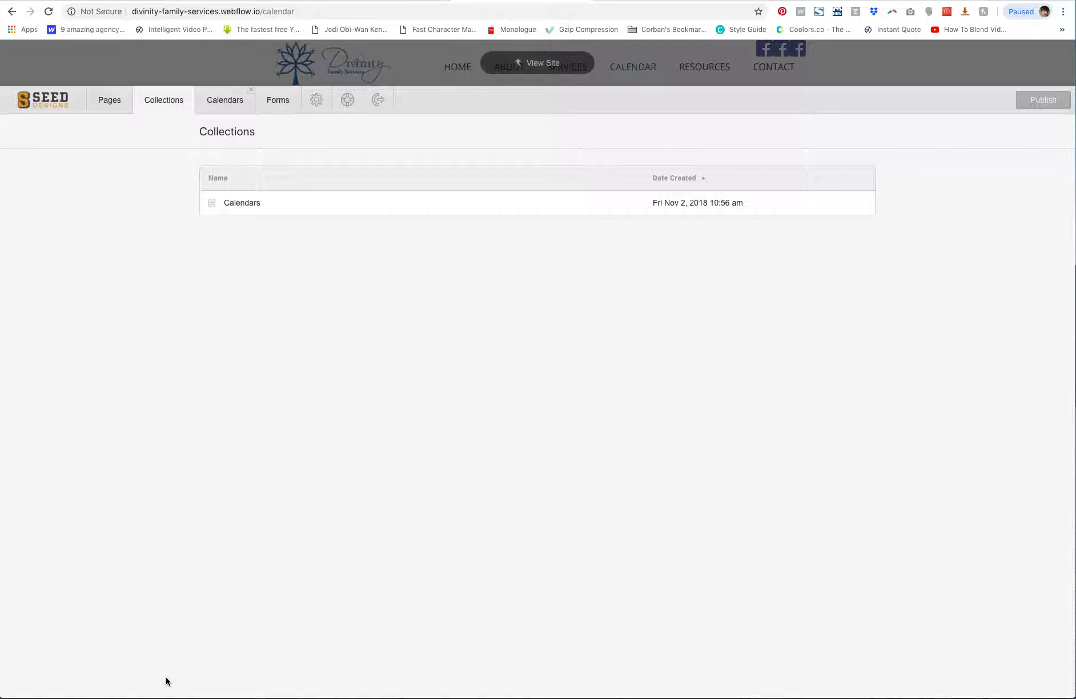
left_click(248, 206)
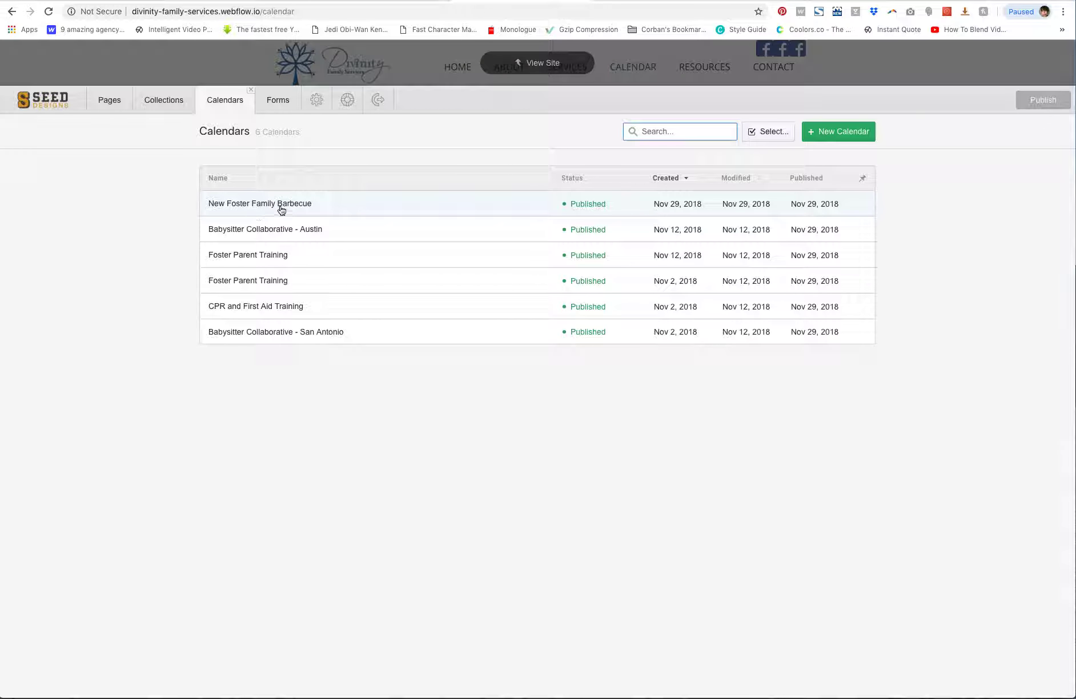
left_click(322, 203)
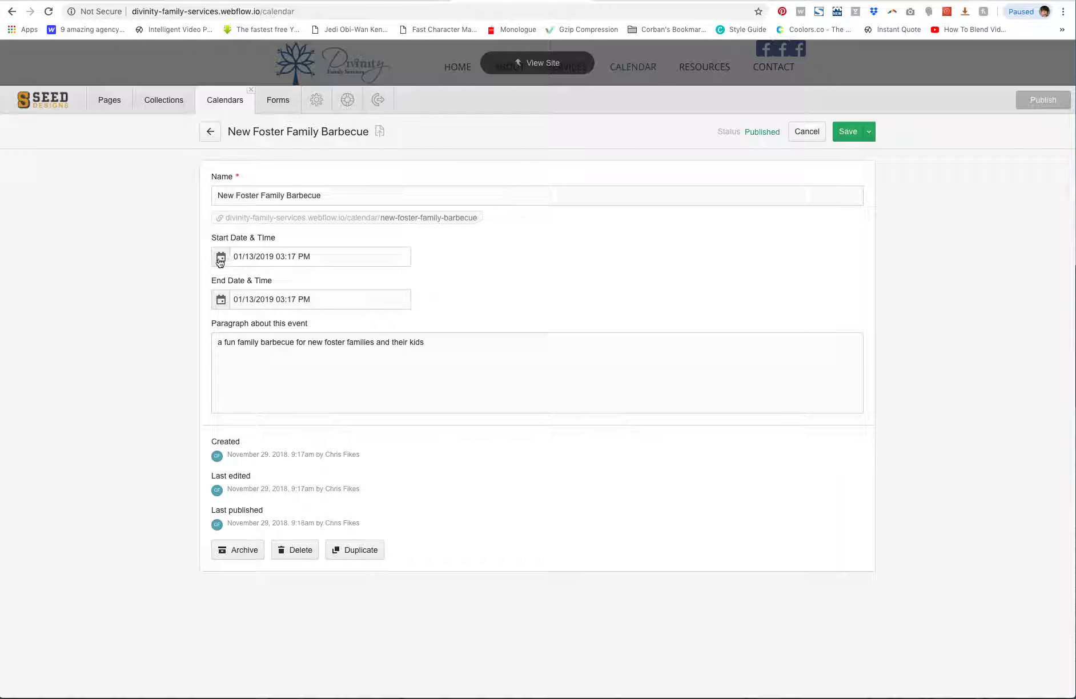
left_click(288, 256)
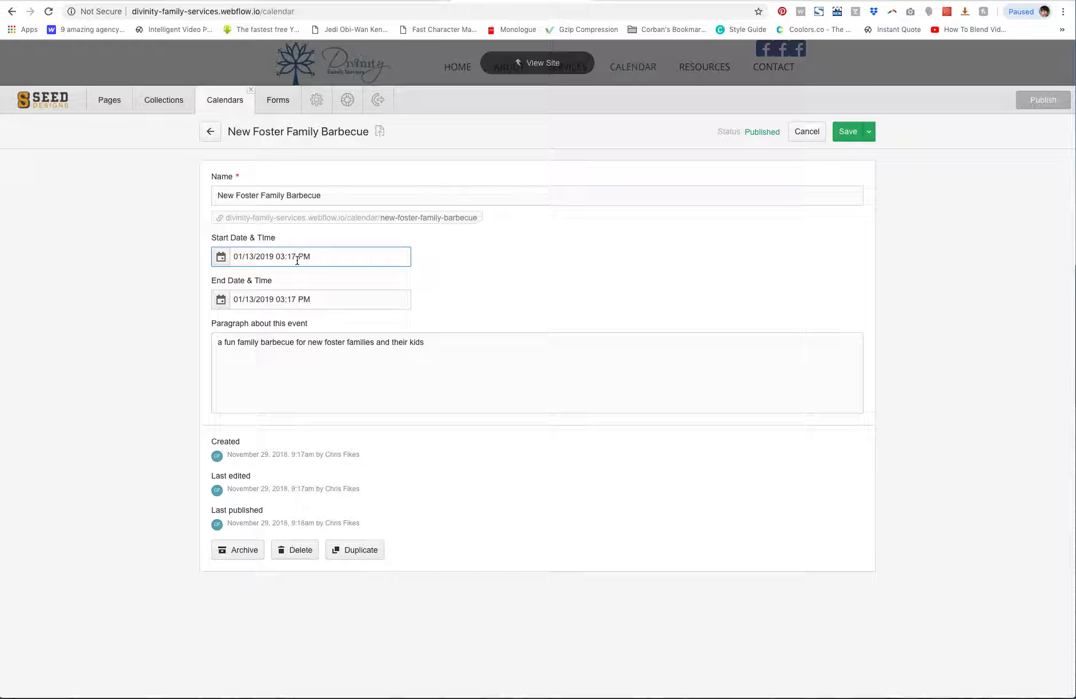
left_click(225, 260)
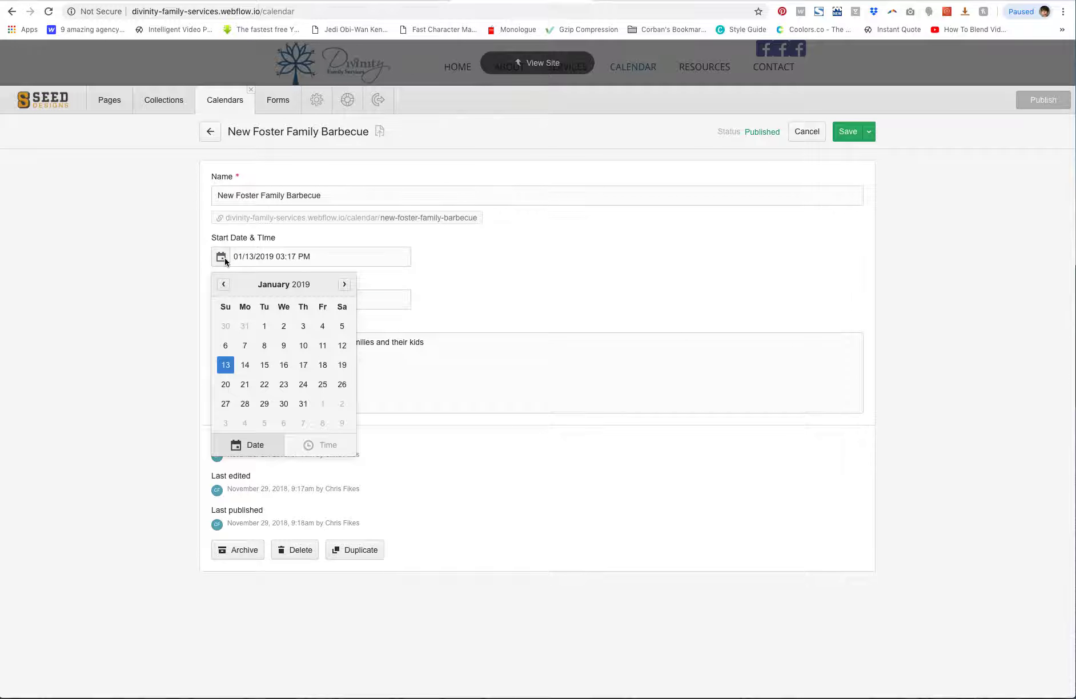
left_click(323, 449)
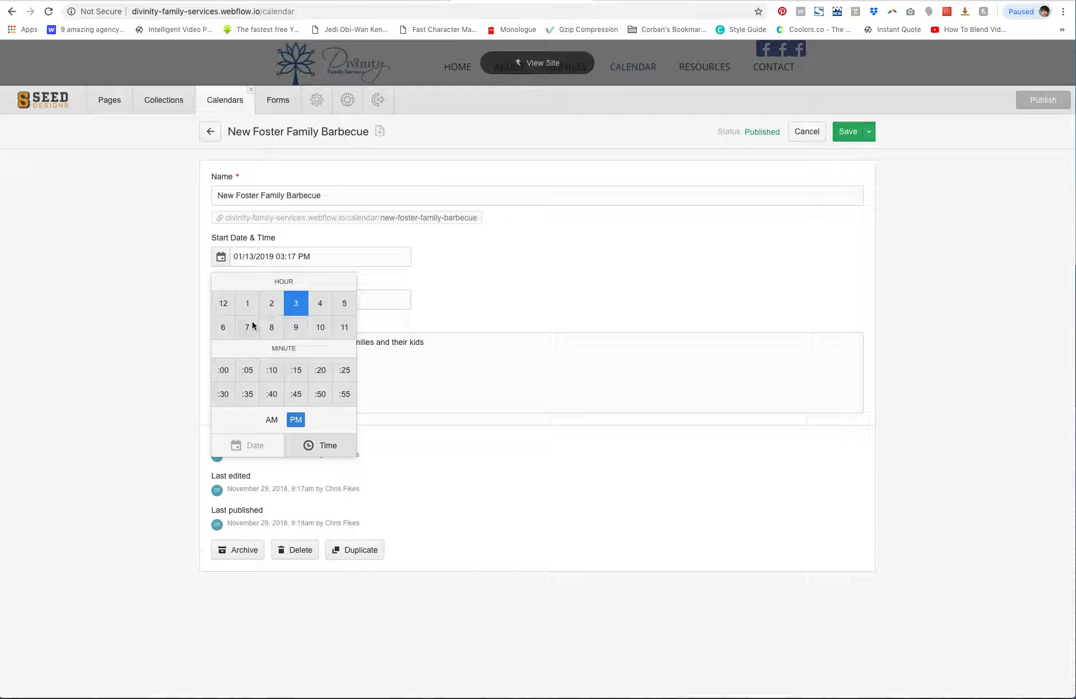
left_click(320, 306)
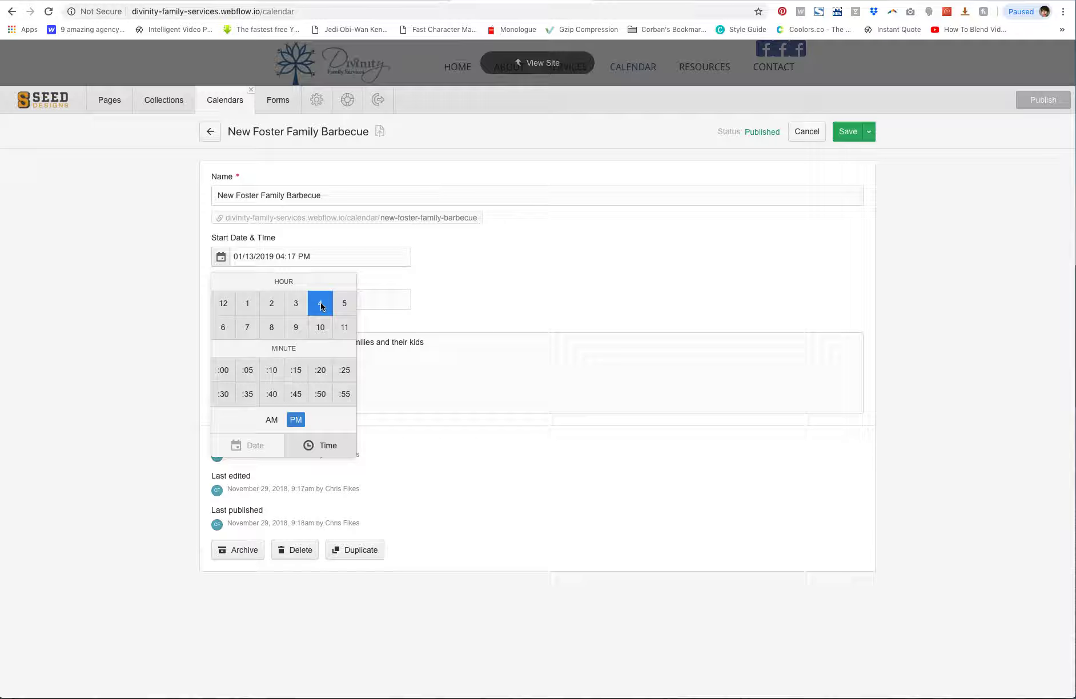
left_click(226, 395)
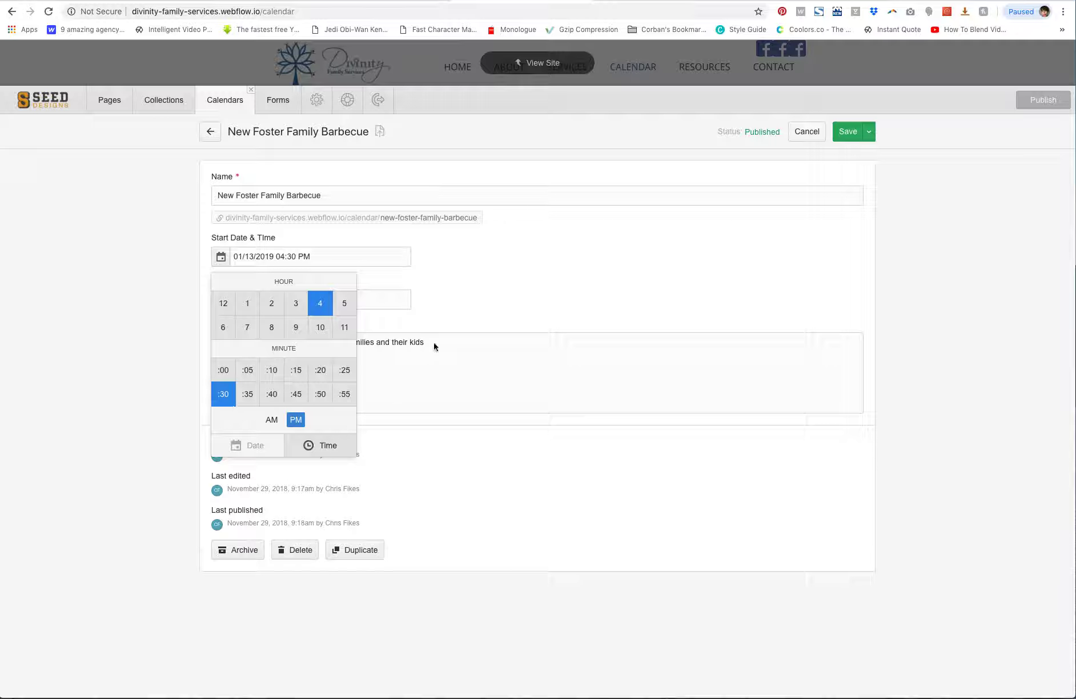
left_click(481, 280)
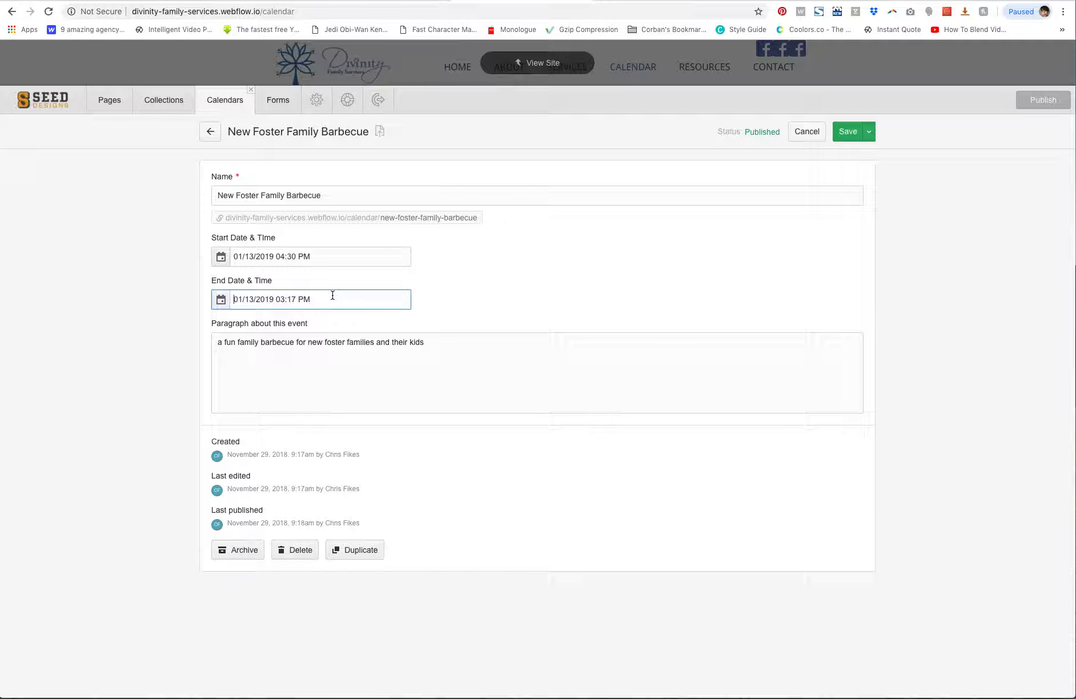
Set the event's end time to 7:00 PM and save the item
left_click(220, 300)
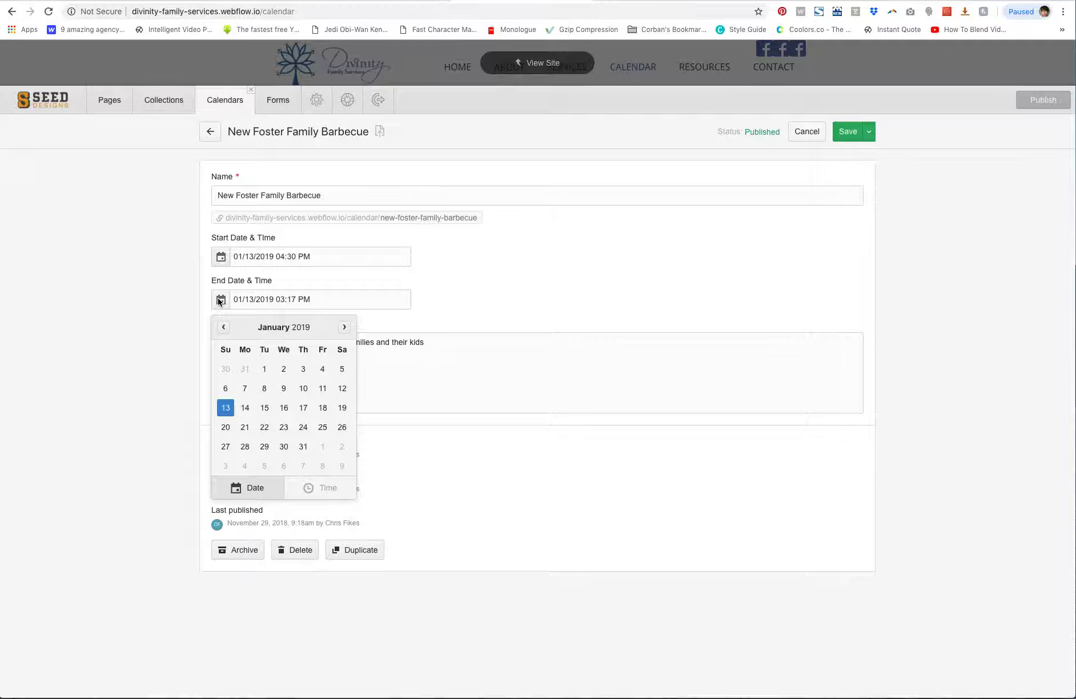
left_click(322, 492)
left_click(248, 371)
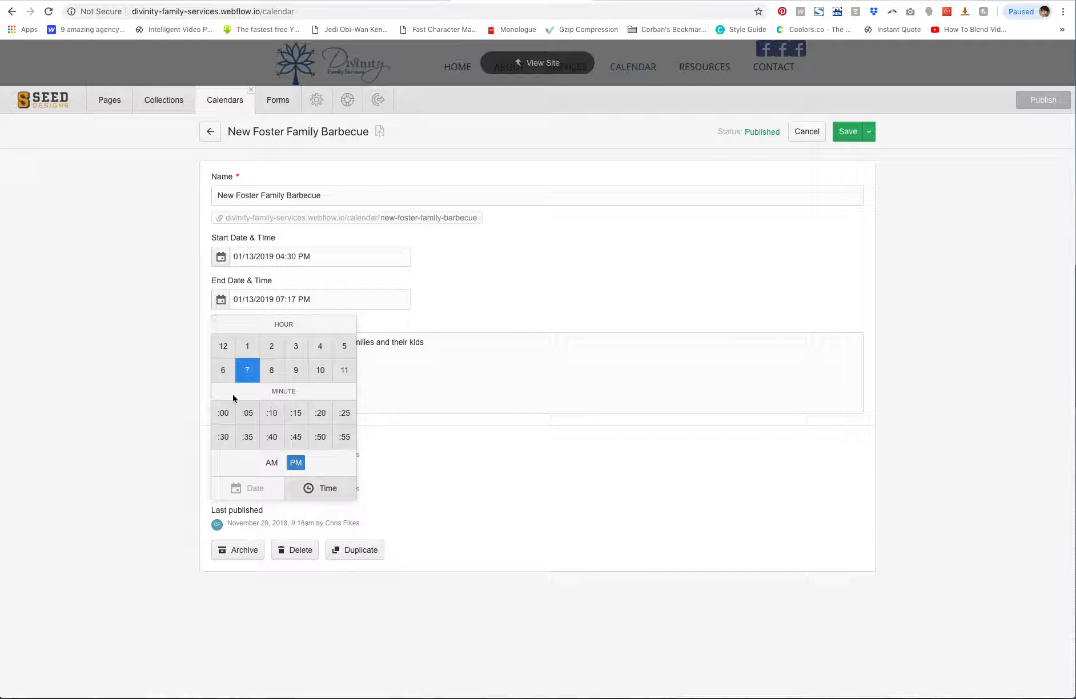
left_click(233, 419)
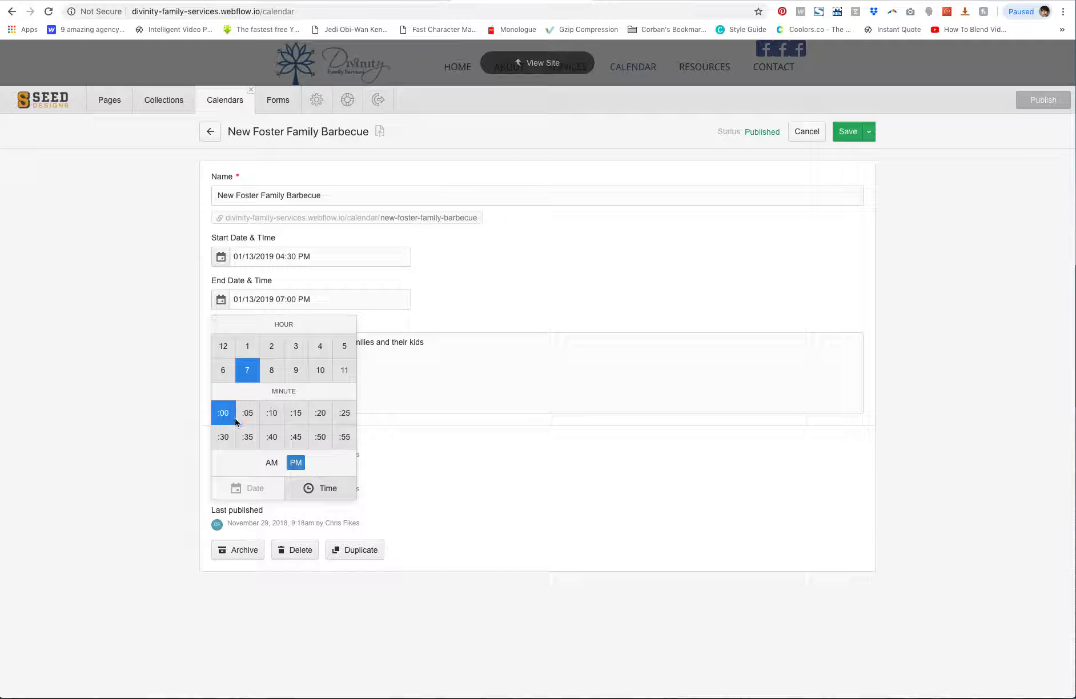
left_click(487, 357)
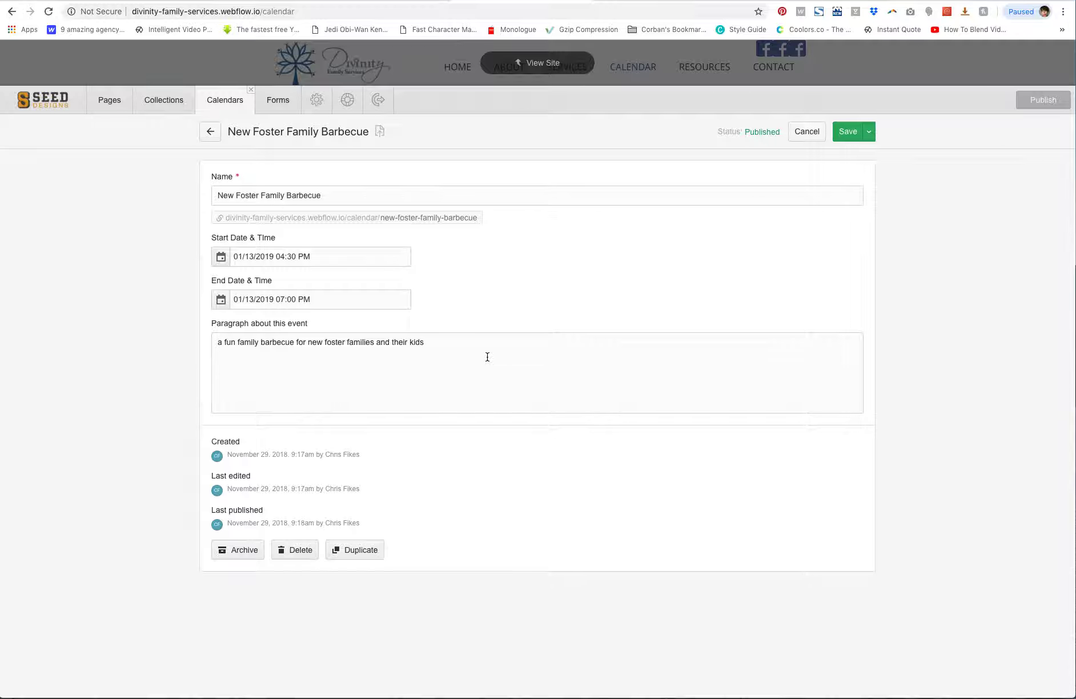
left_click(852, 132)
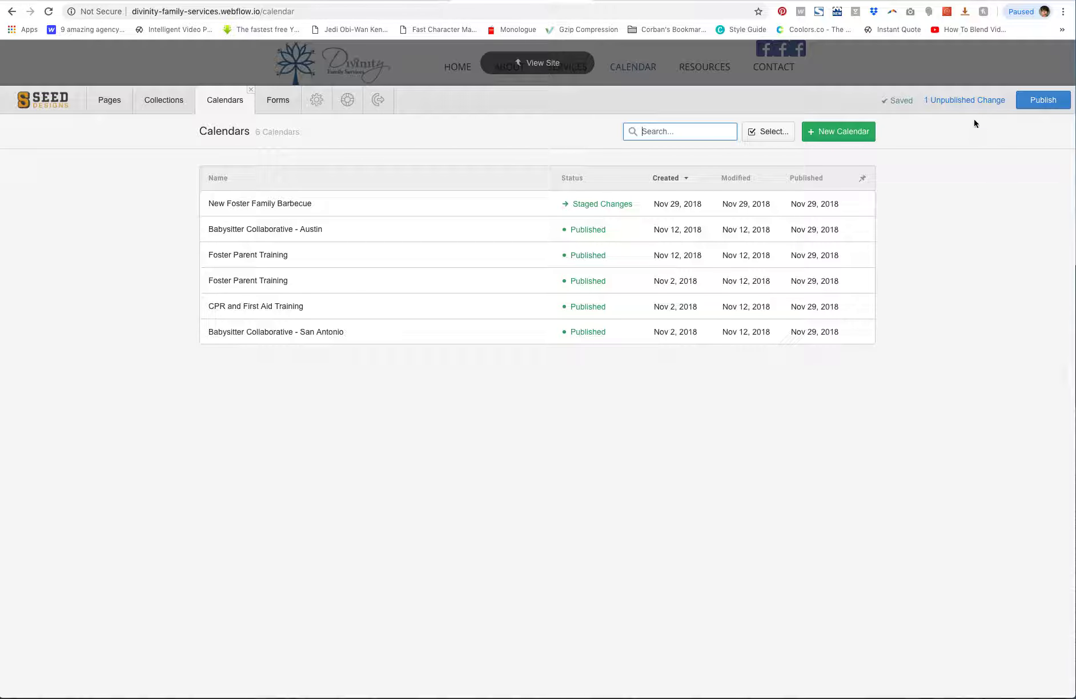
Publish the updated event times to the site and return to the page
left_click(1044, 101)
left_click(1014, 174)
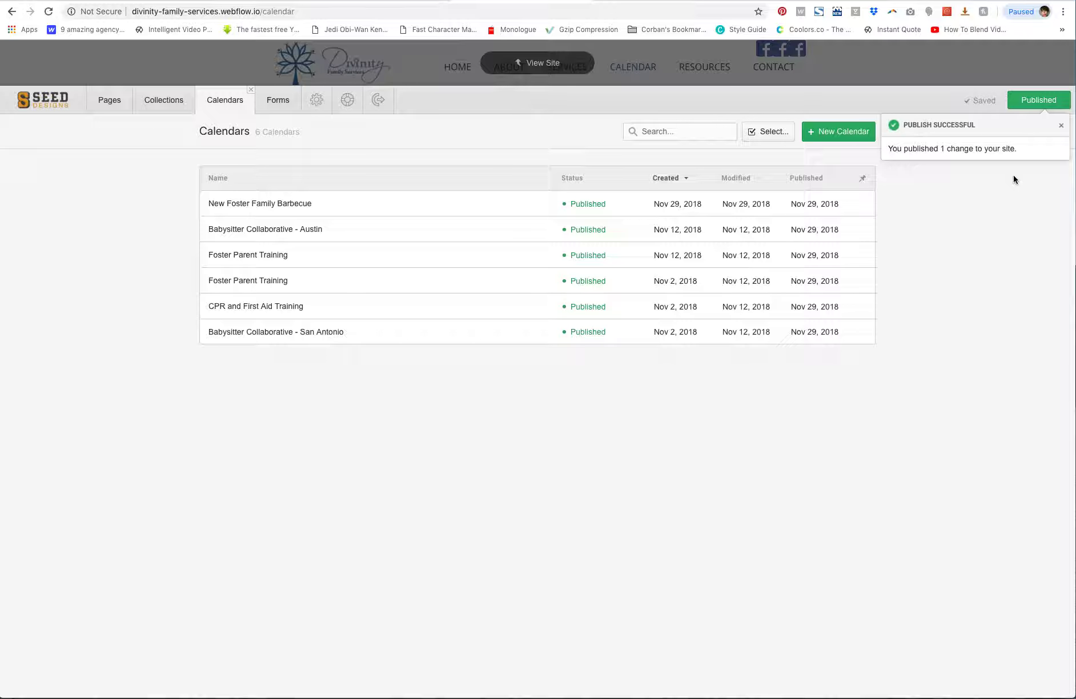
left_click(895, 65)
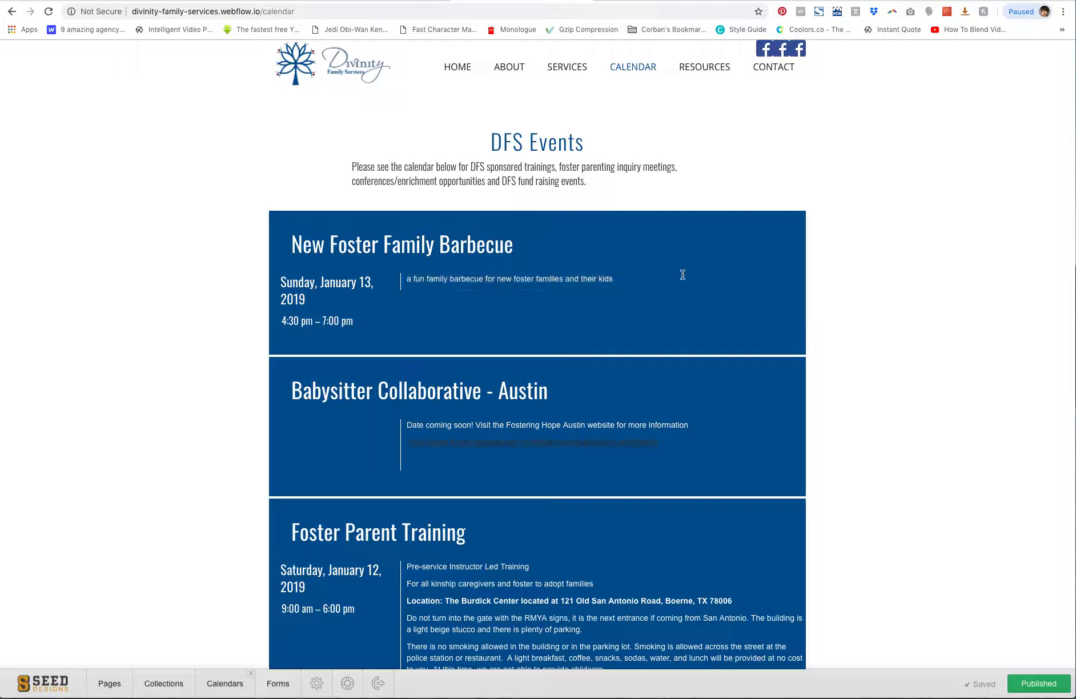
Delete the words "barbecue for" from the barbecue event's description directly on the calendar page
left_click(542, 280)
key("BackSpace")
key("BackSpace")
key("BackSpace")
key("BackSpace")
key("BackSpace")
key("BackSpace")
key("BackSpace")
key("BackSpace")
key("BackSpace")
key("BackSpace")
key("BackSpace")
key("BackSpace")
key("BackSpace")
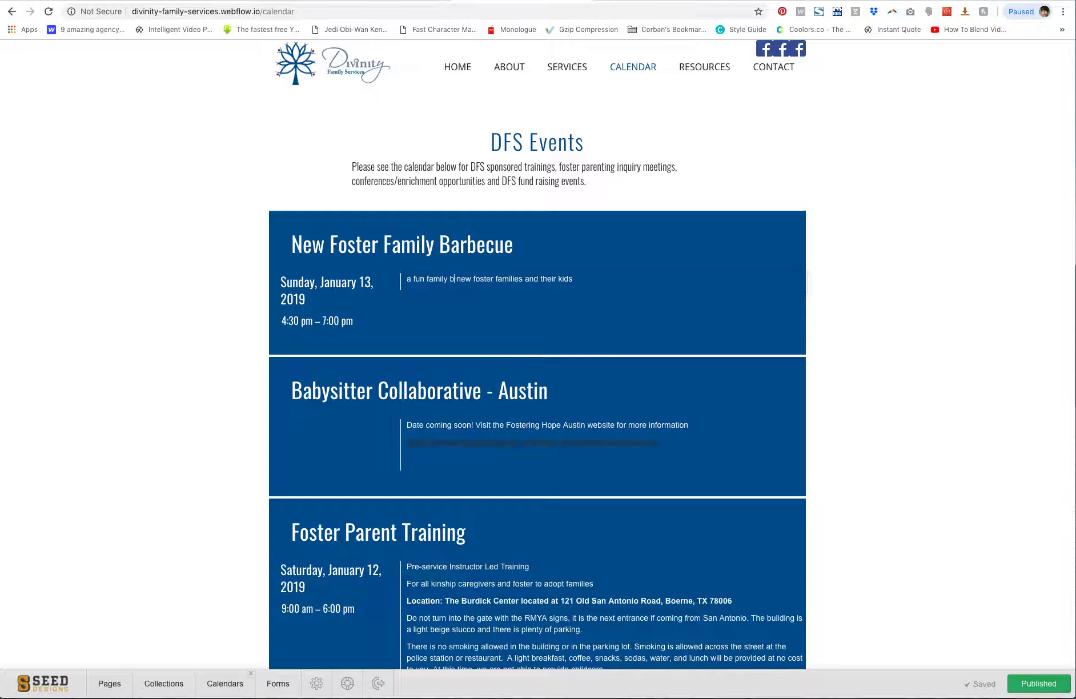
left_click(841, 293)
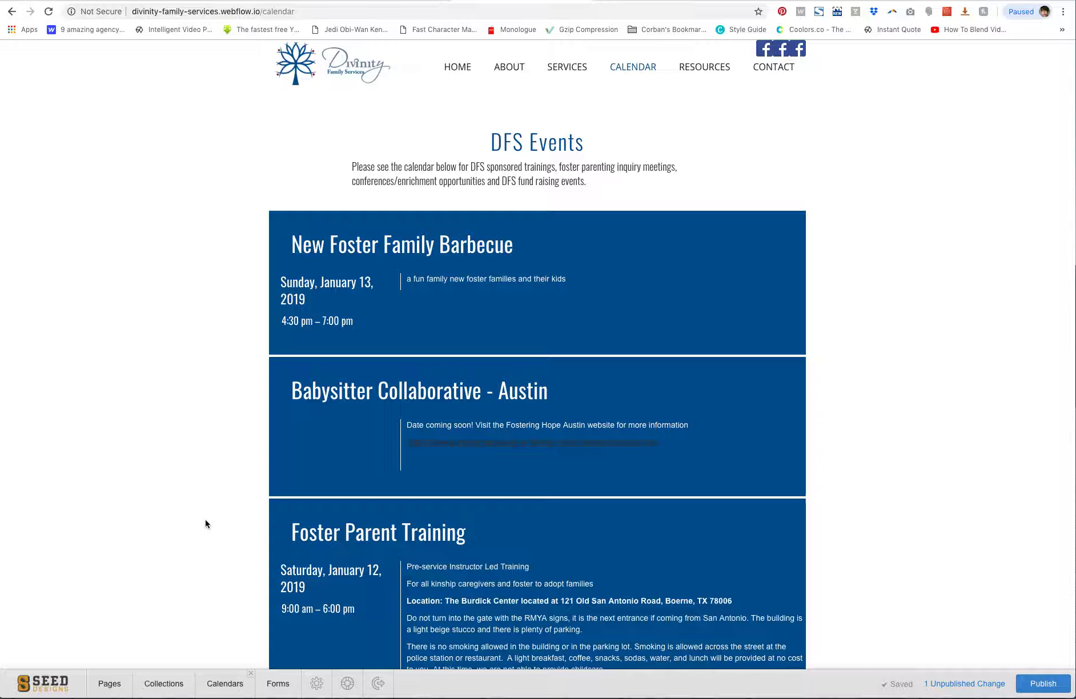
Delete the New Foster Family Barbecue item from the Calendars collection
left_click(163, 684)
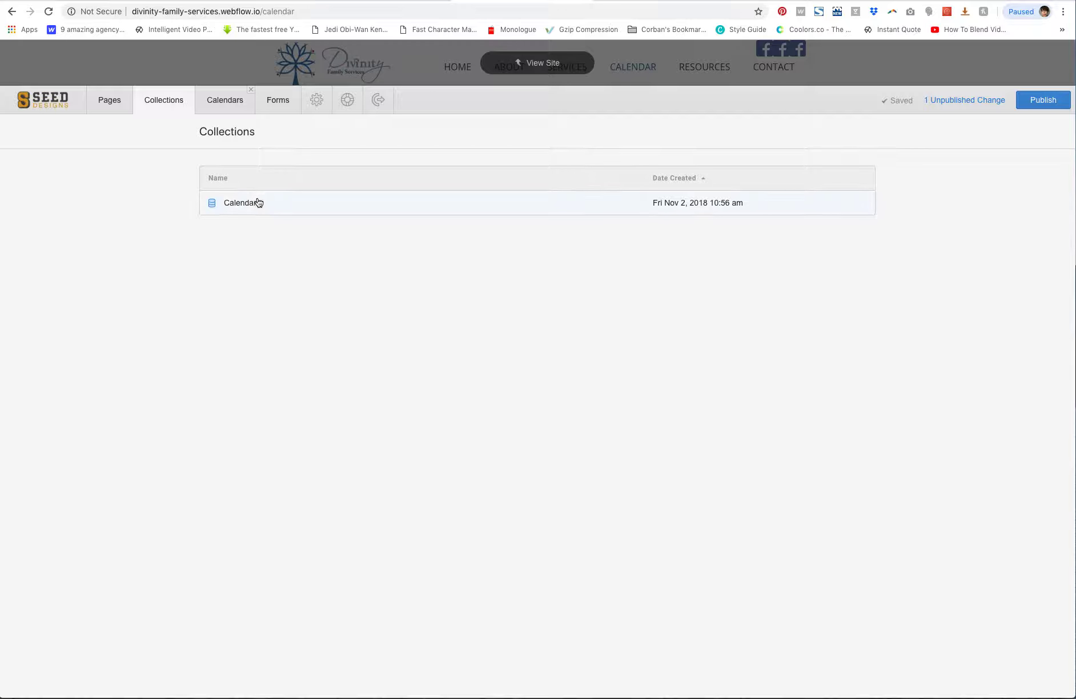
left_click(257, 203)
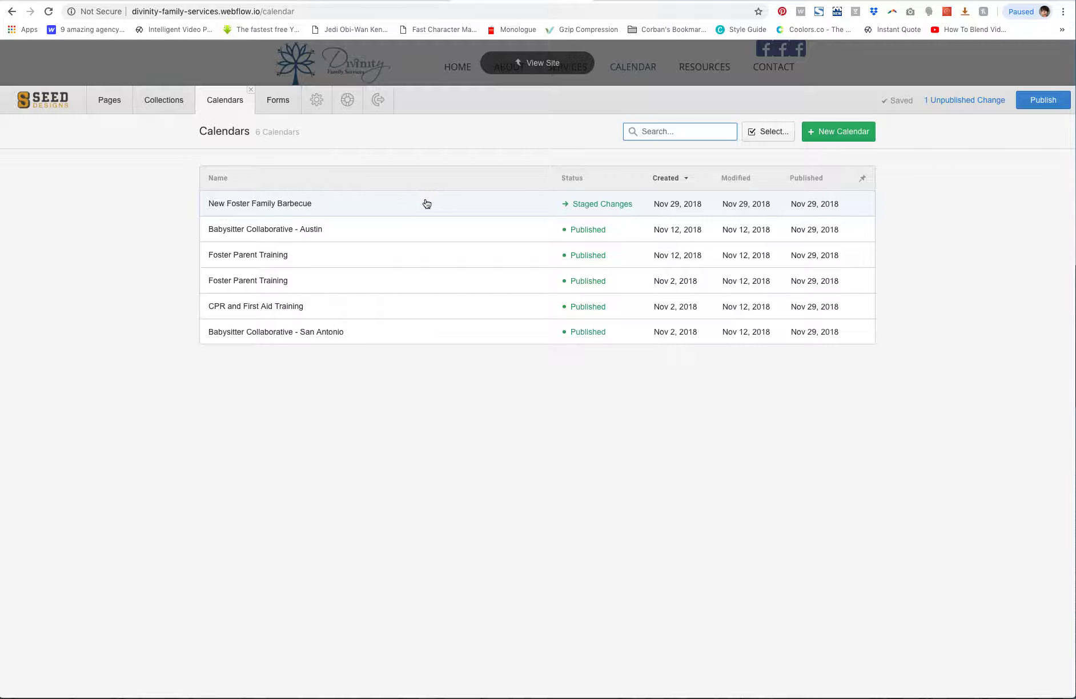
left_click(508, 204)
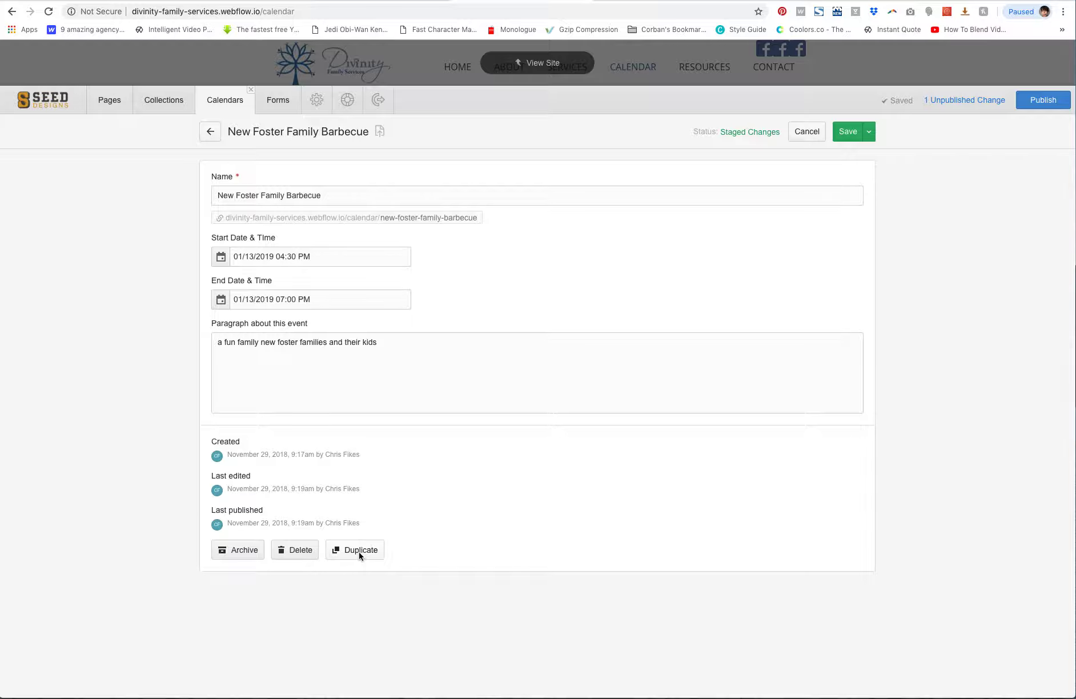
left_click(303, 550)
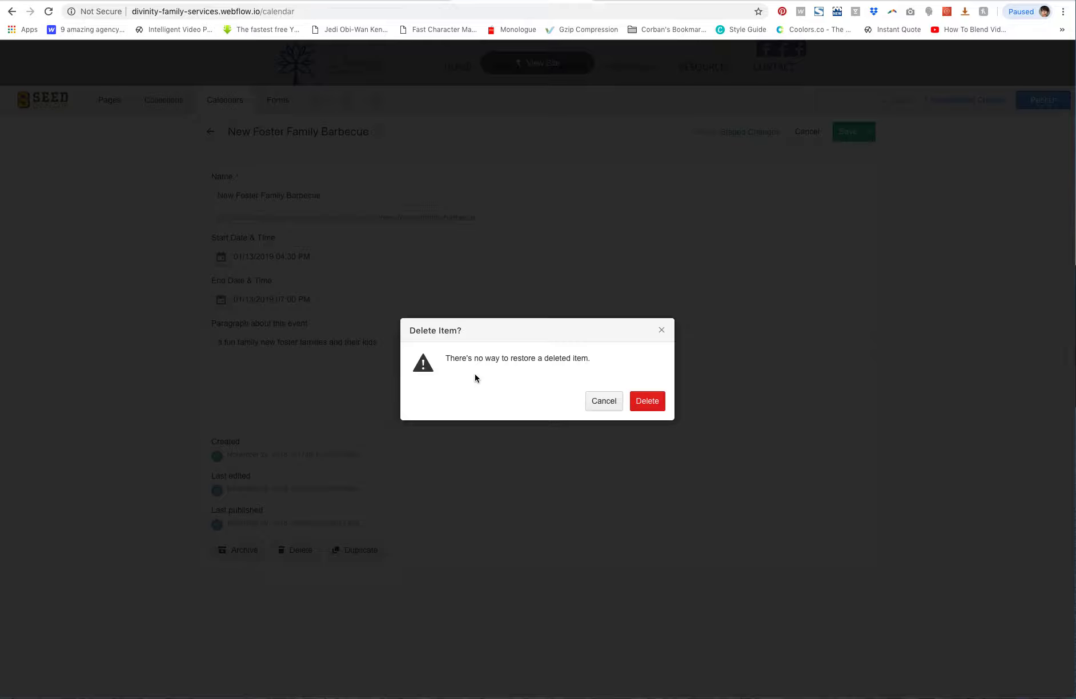
left_click(651, 405)
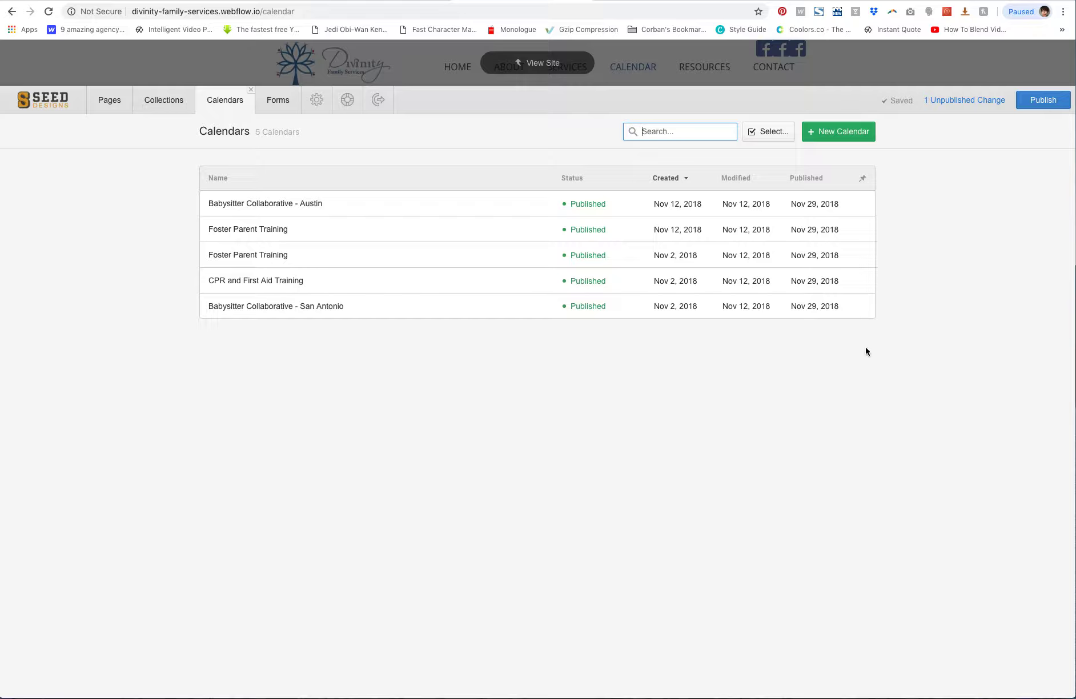
Publish the deletion to the site and return to the page
left_click(1040, 101)
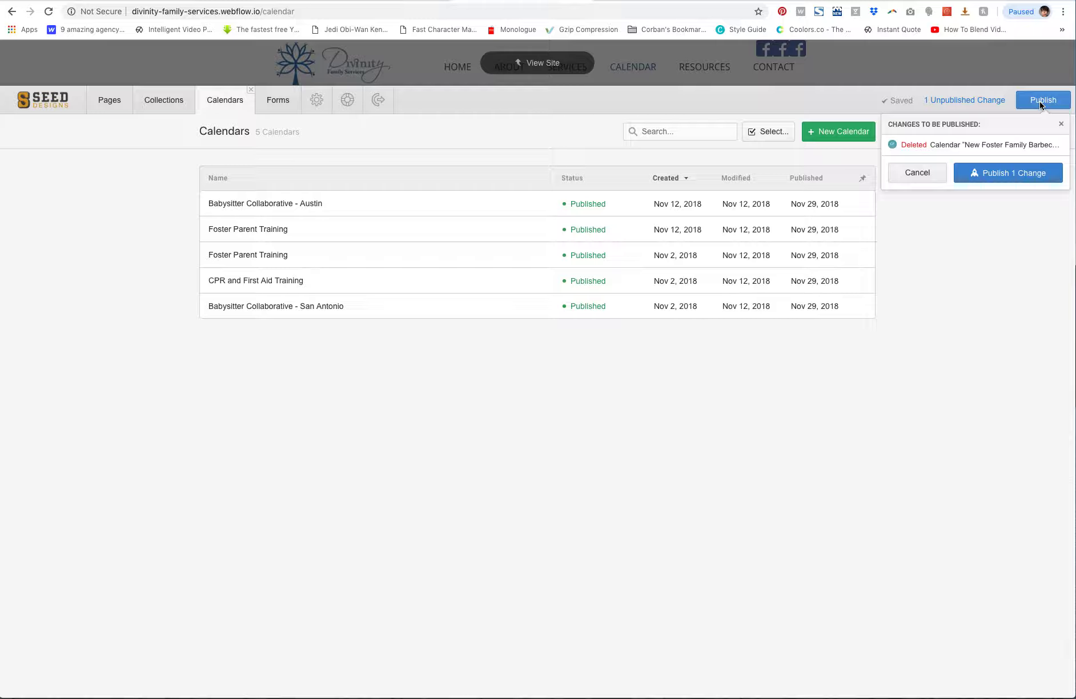
left_click(1005, 172)
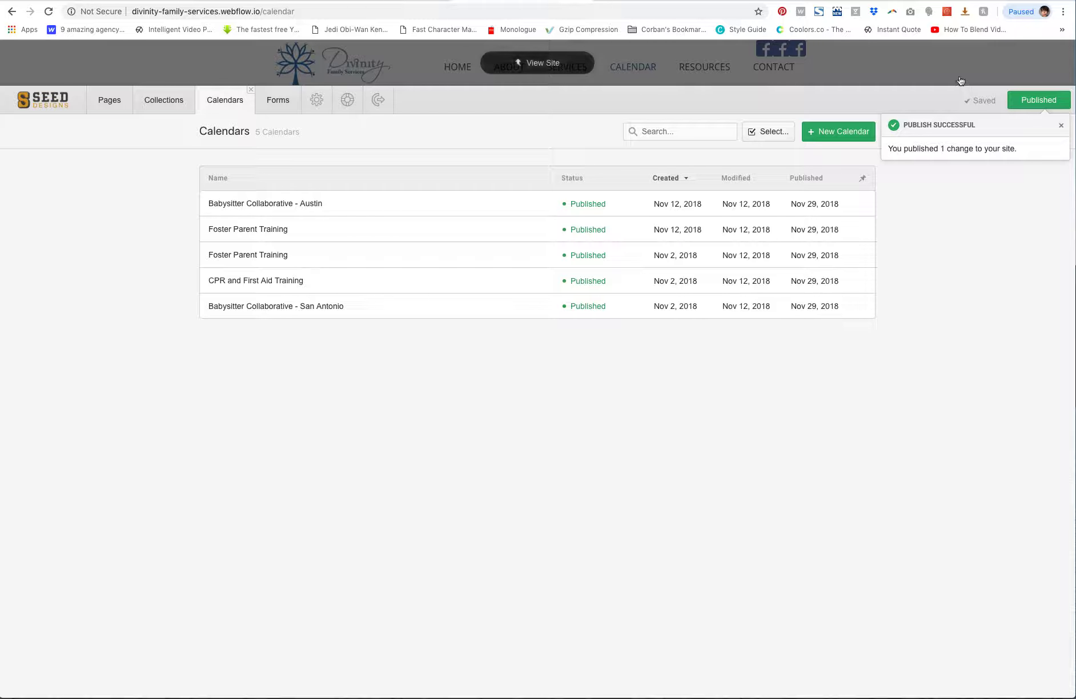
left_click(943, 72)
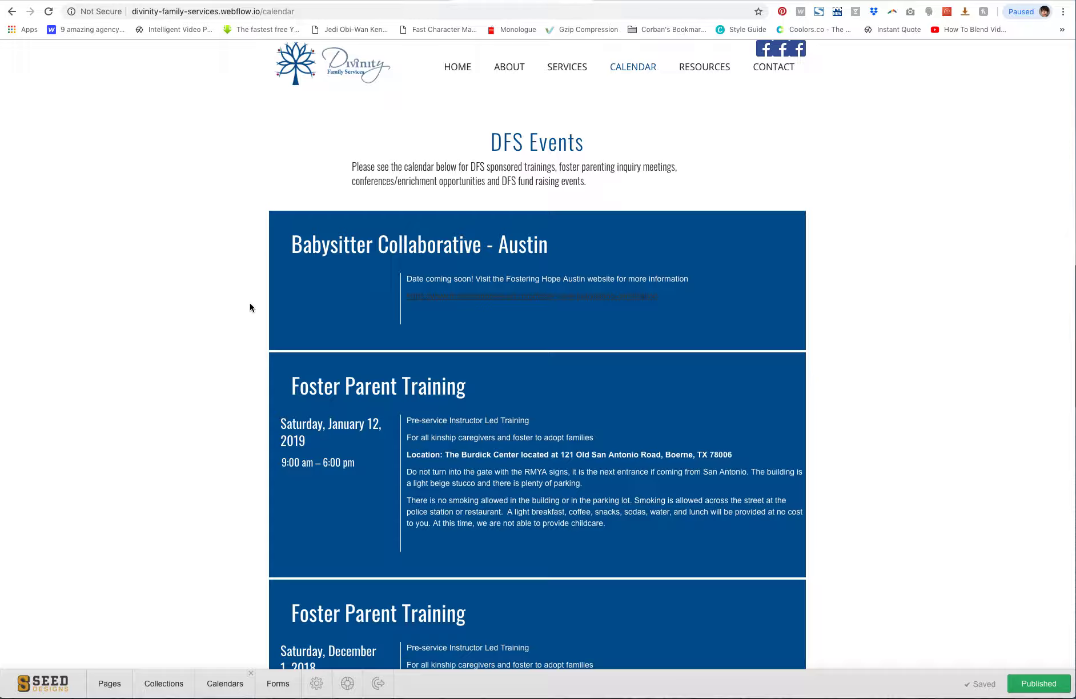
Go to the home page and scroll through its content
left_click(458, 68)
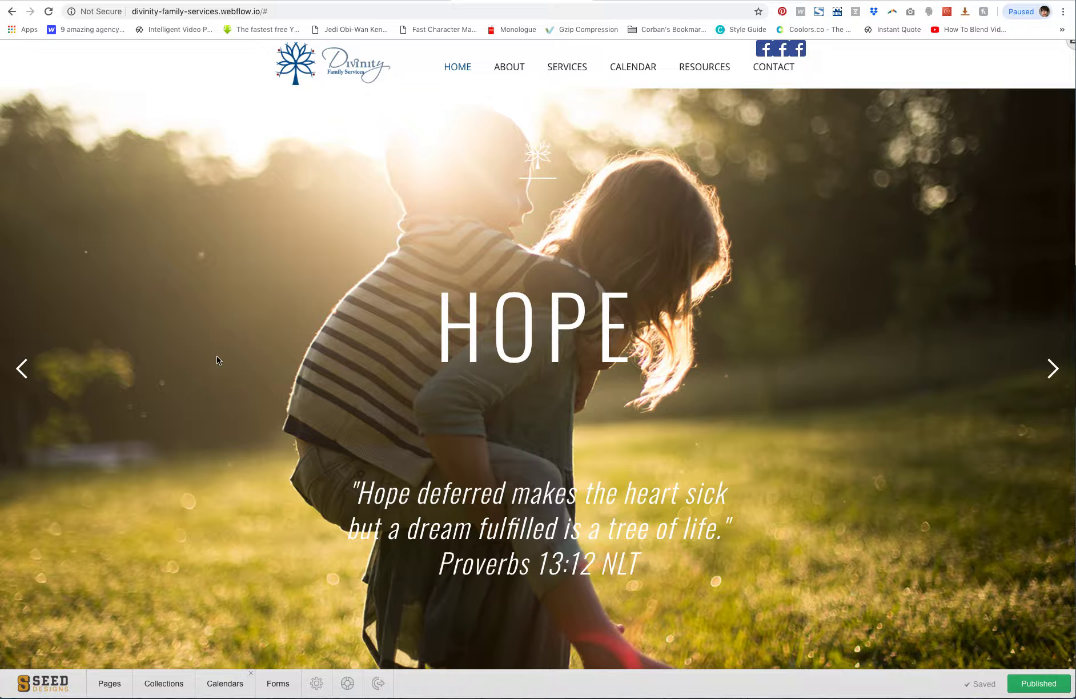
scroll(216, 356, "down", 5)
scroll(217, 360, "down", 9)
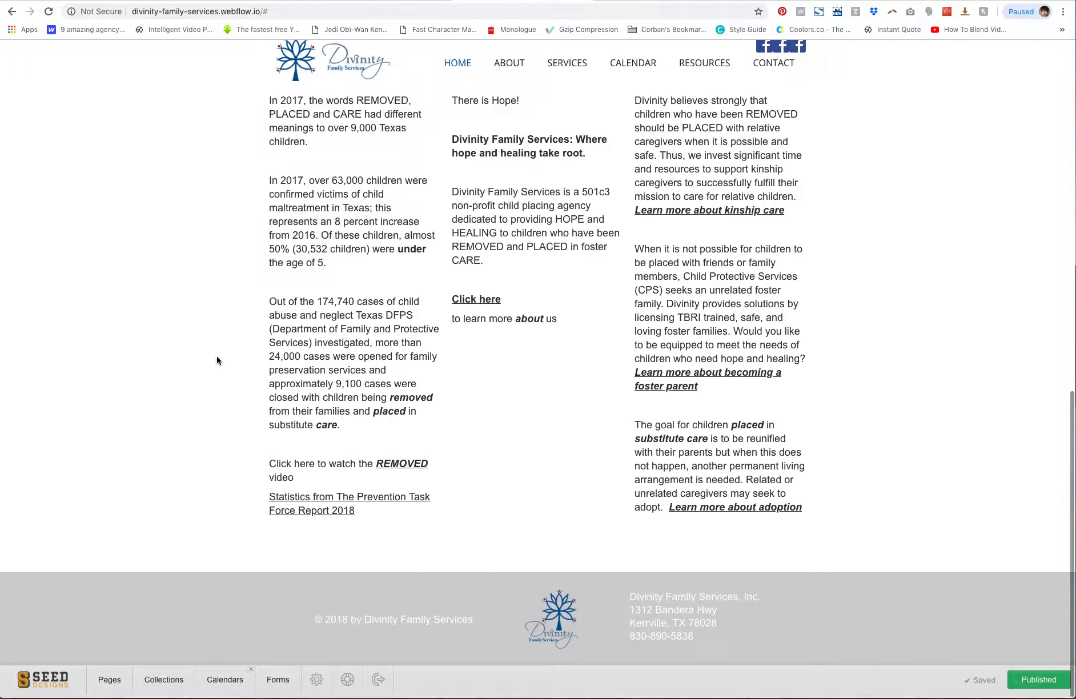
scroll(217, 360, "up", 1)
scroll(217, 360, "down", 1)
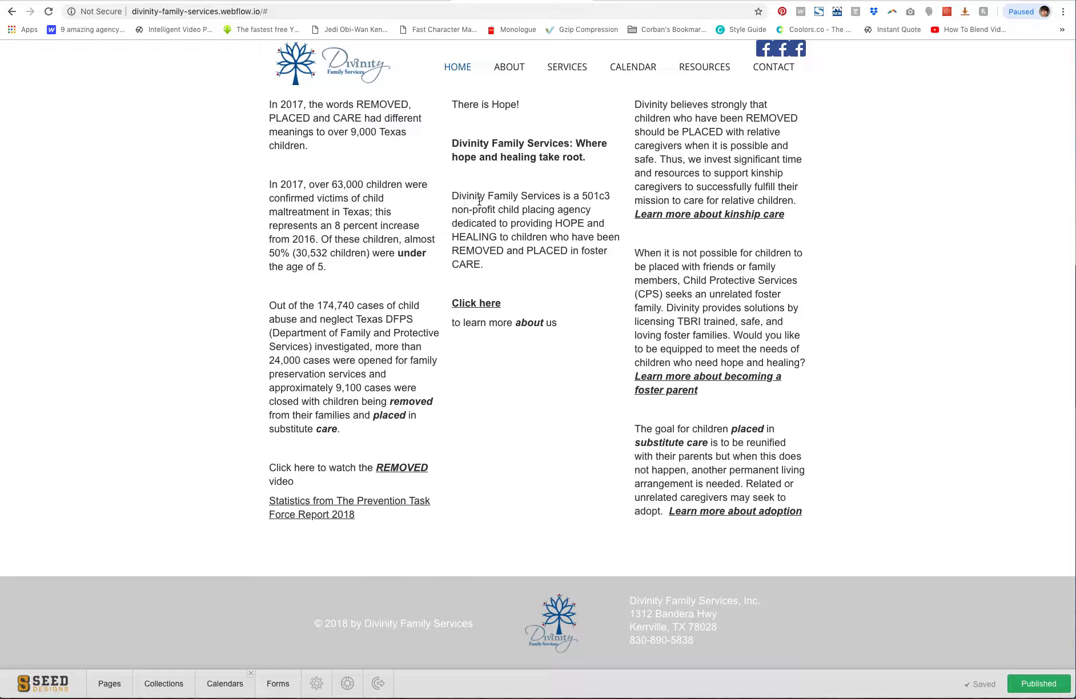
Log out of the Webflow Editor from the home page
scroll(478, 200, "up", 15)
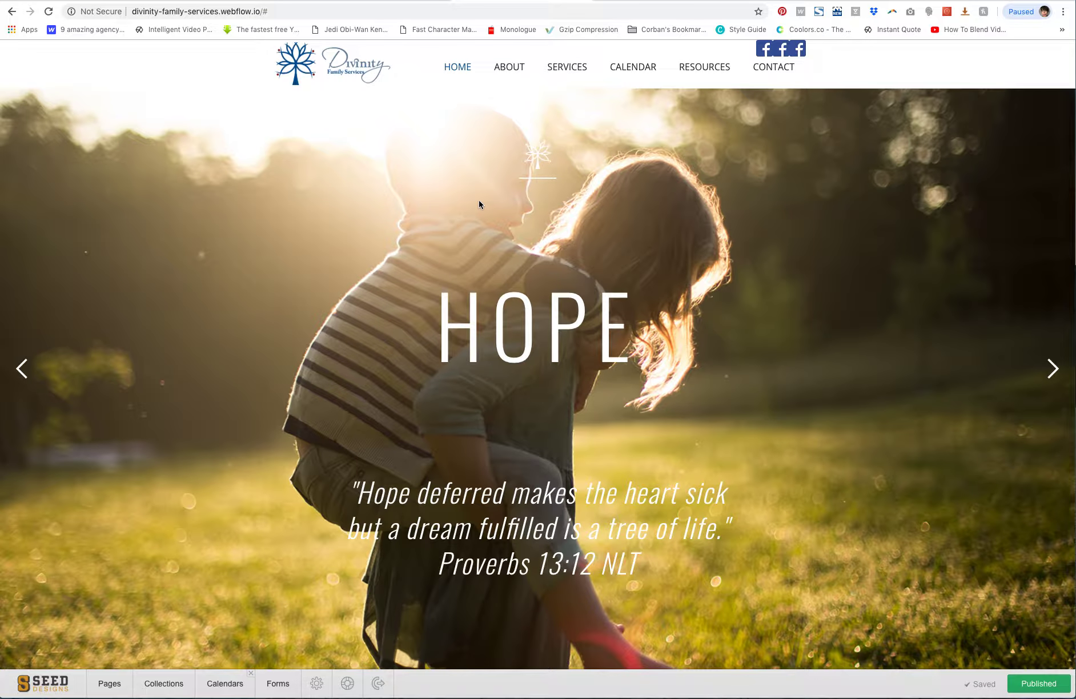
scroll(479, 204, "down", 1)
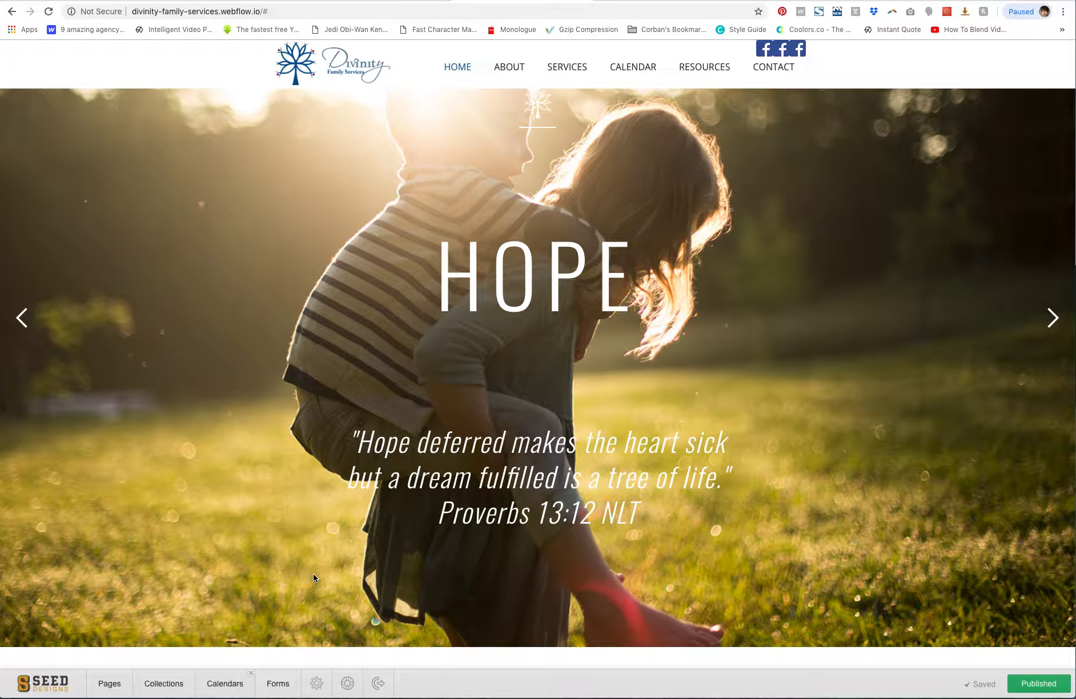
left_click(379, 685)
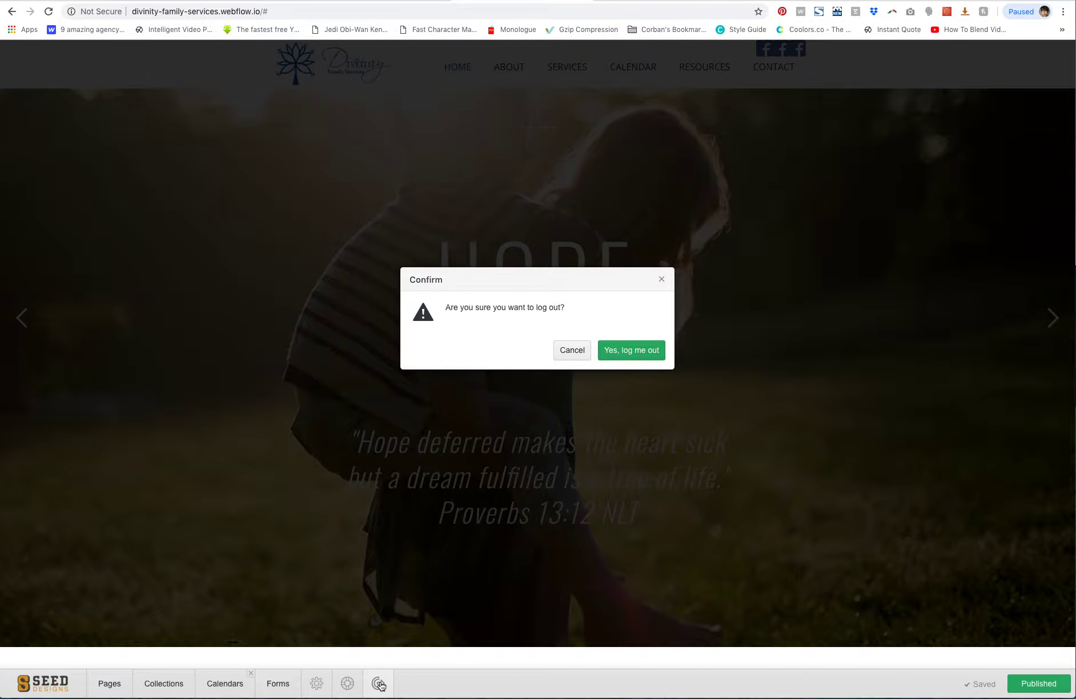
left_click(633, 349)
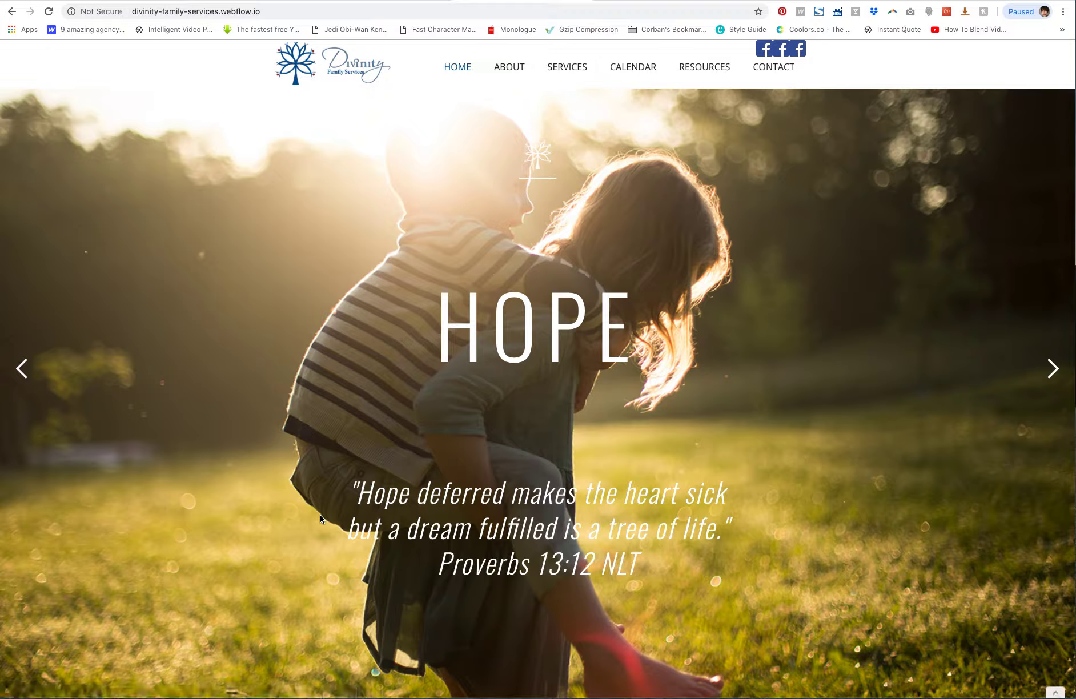
Browse the live home page and step through its hero slider
scroll(858, 569, "down", 2)
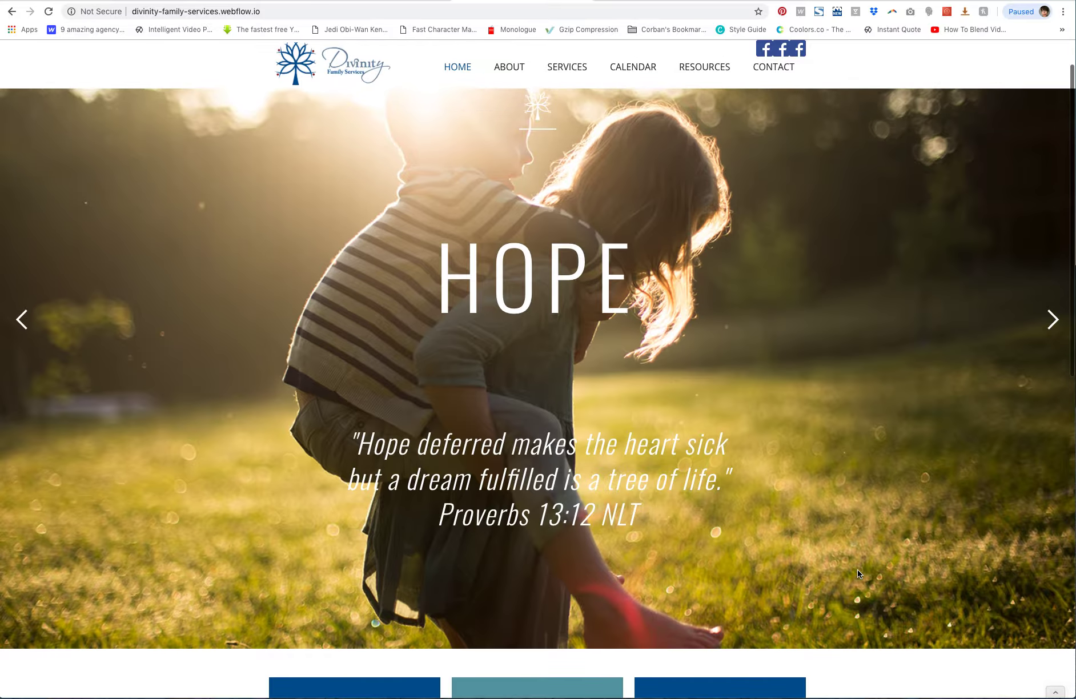
scroll(857, 571, "down", 10)
scroll(860, 573, "up", 12)
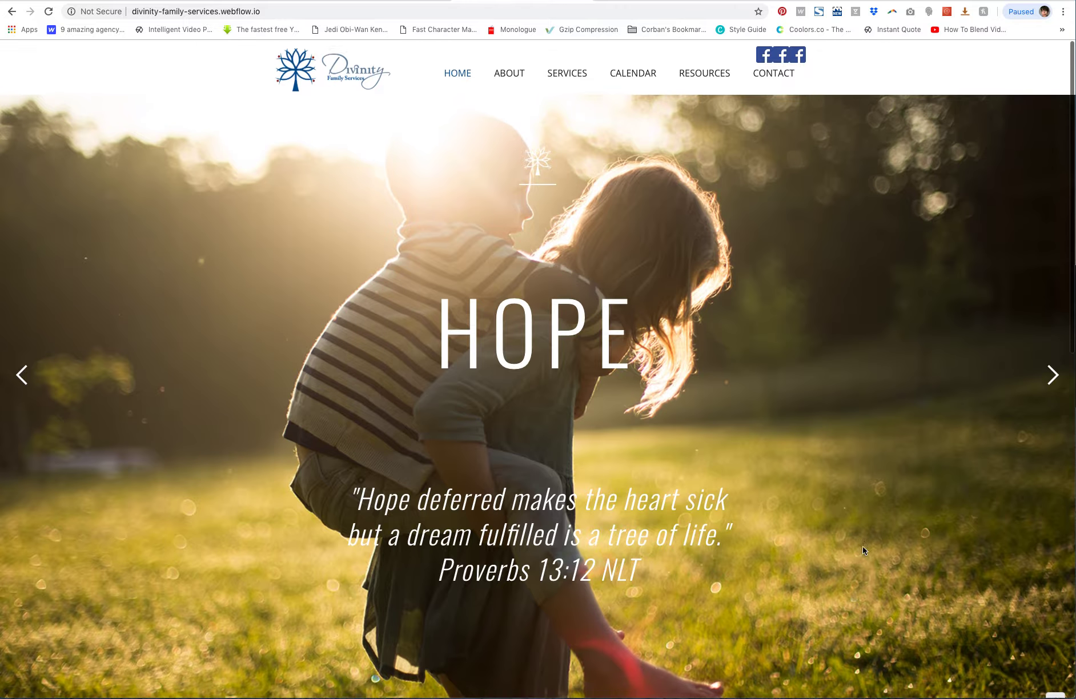
left_click(1049, 373)
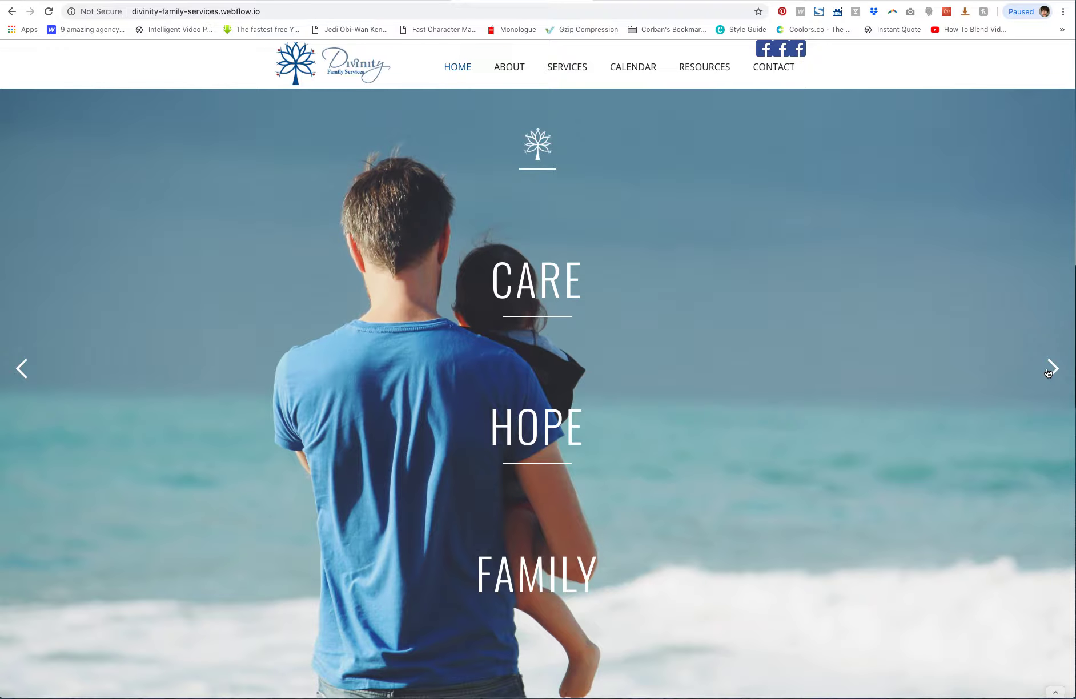
left_click(1049, 374)
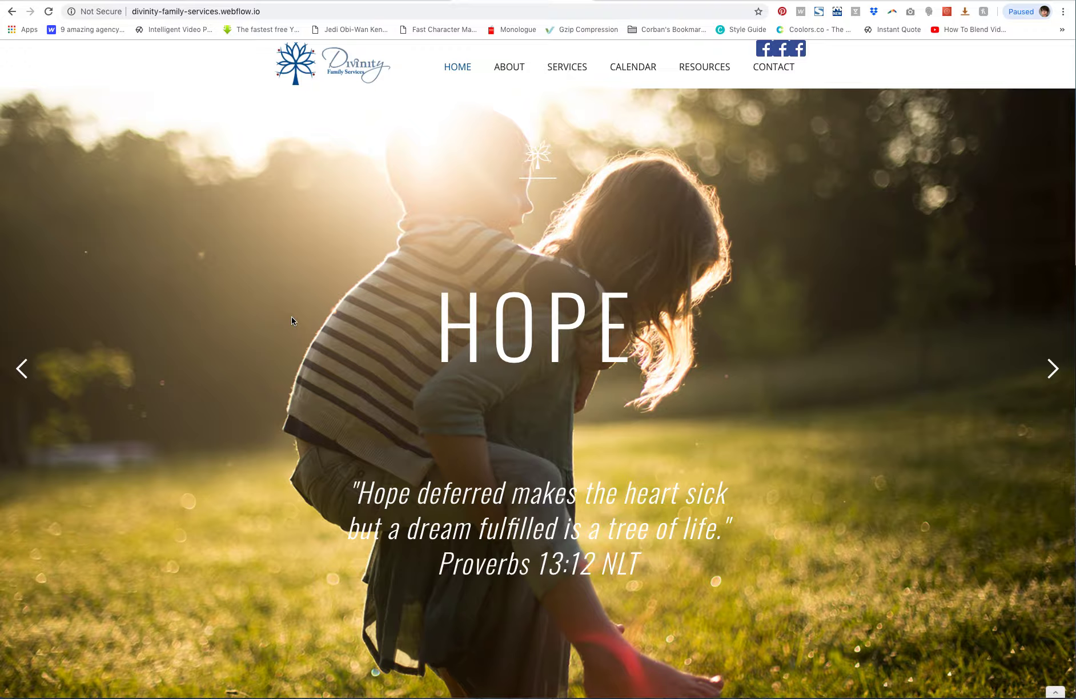
Load the site address with /?edit appended to bring up the Editor login, and start filling in the login fields
left_click(270, 10)
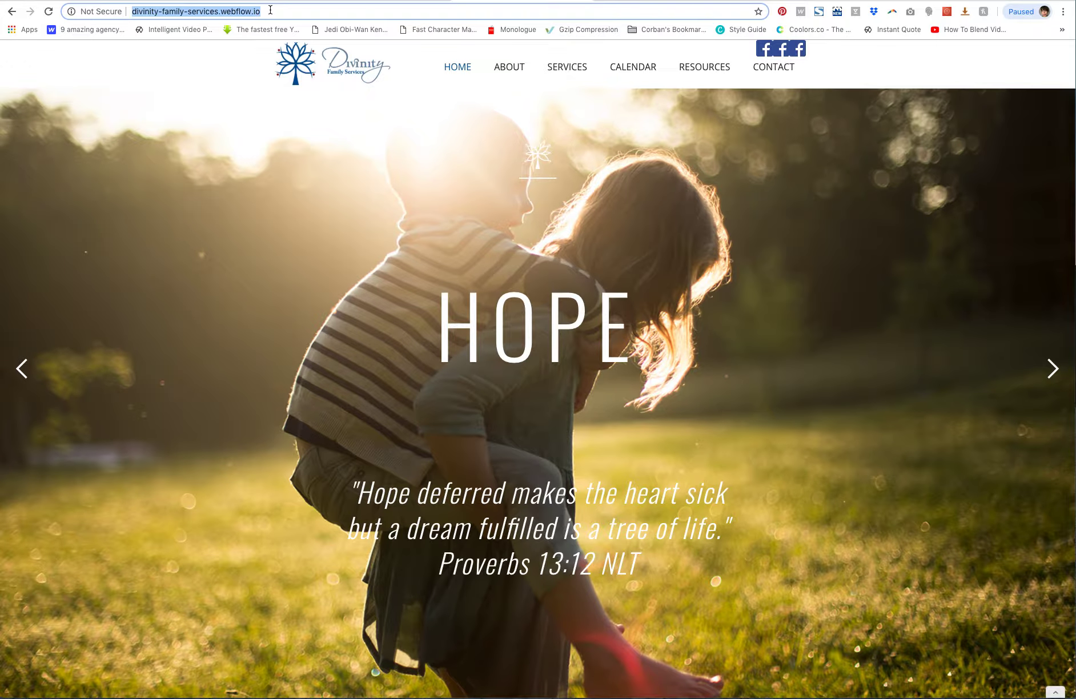
left_click(270, 9)
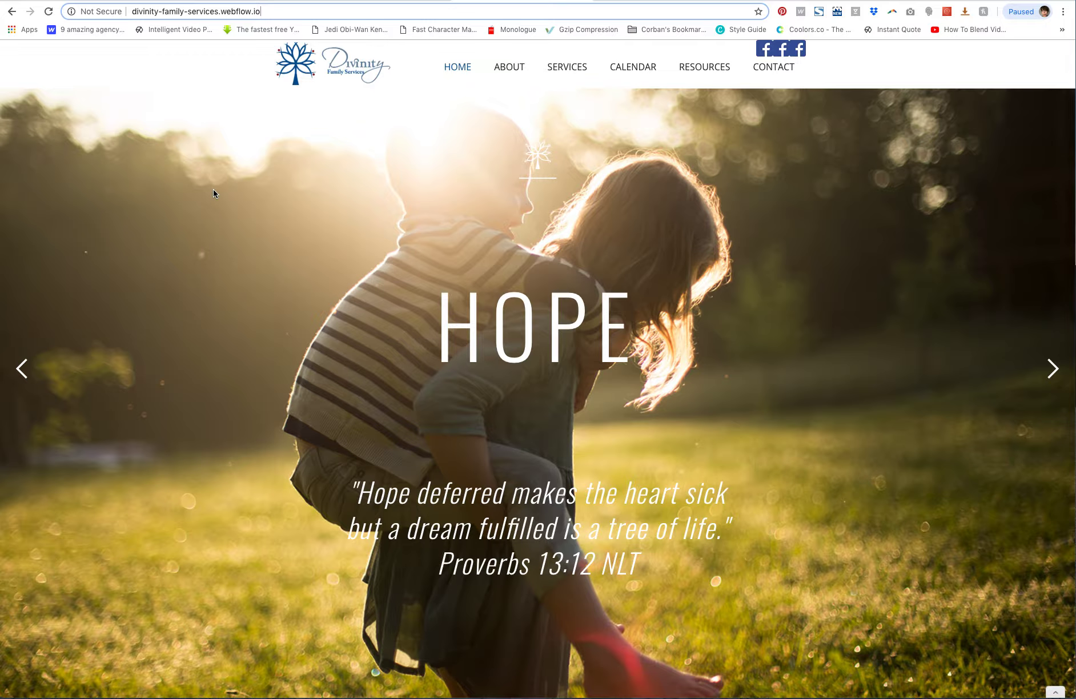
type("?")
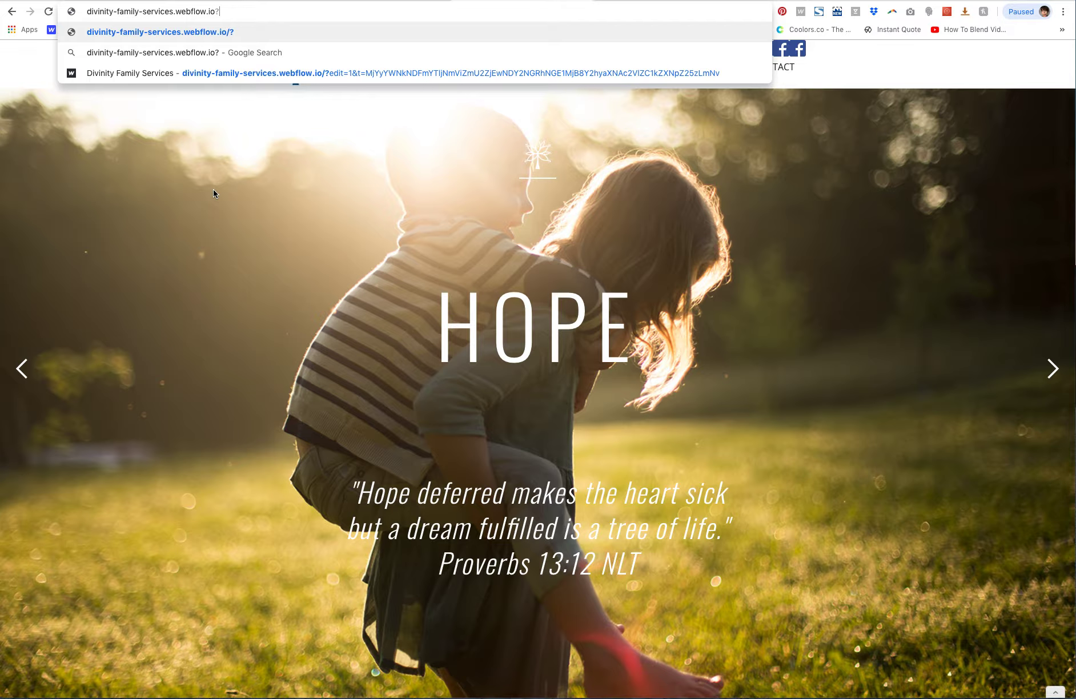
key("BackSpace")
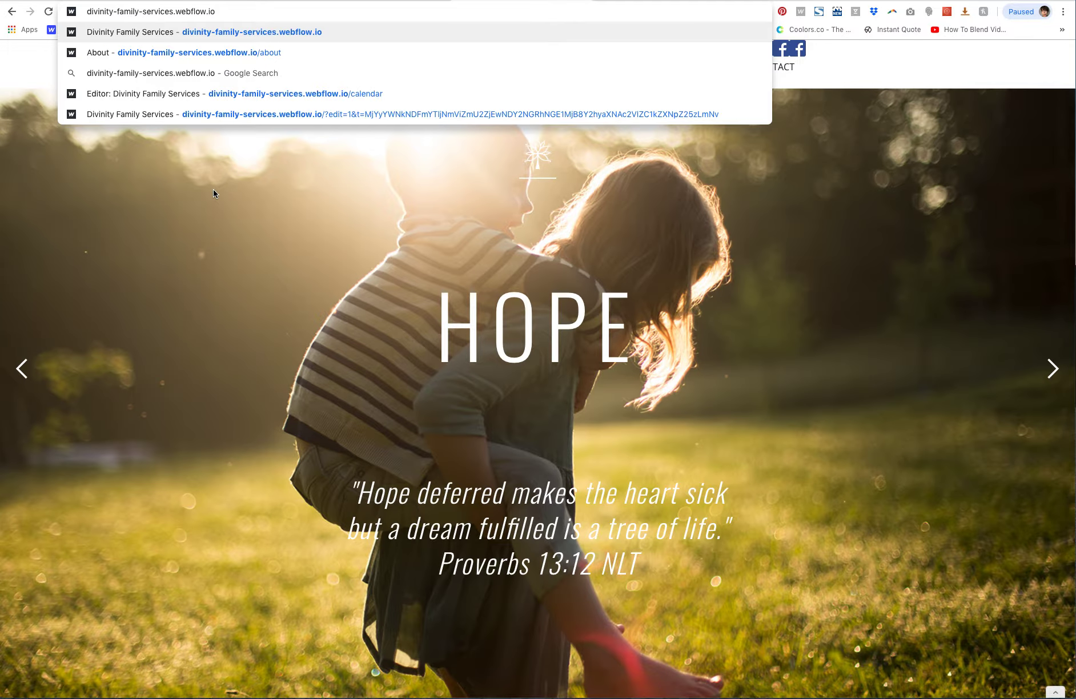
type("/?")
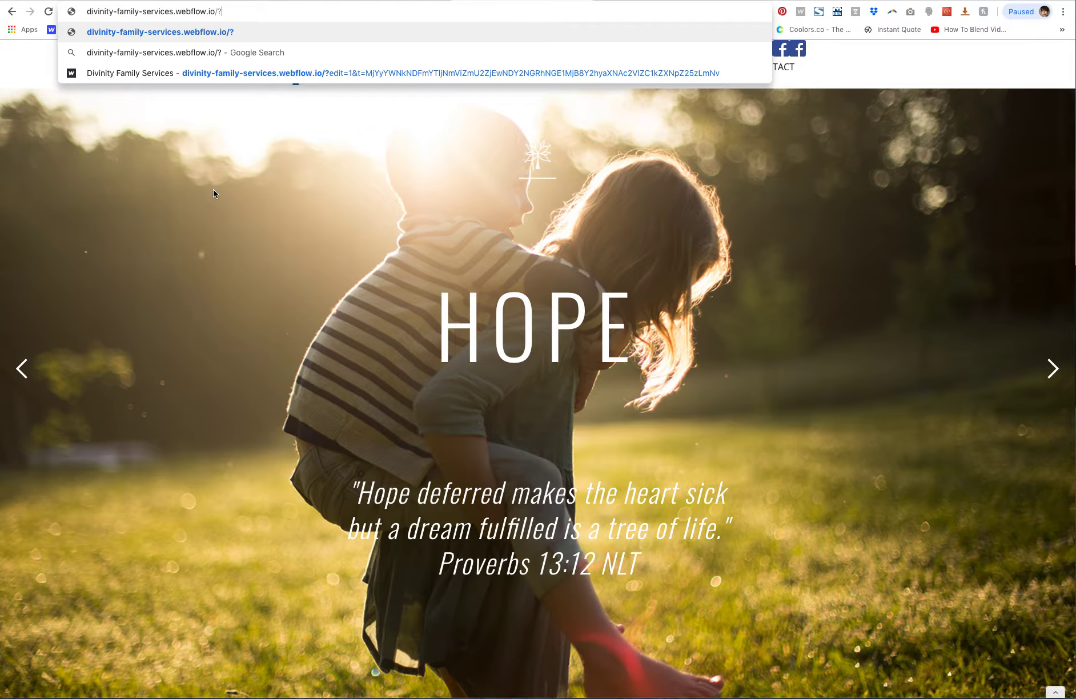
type("edit")
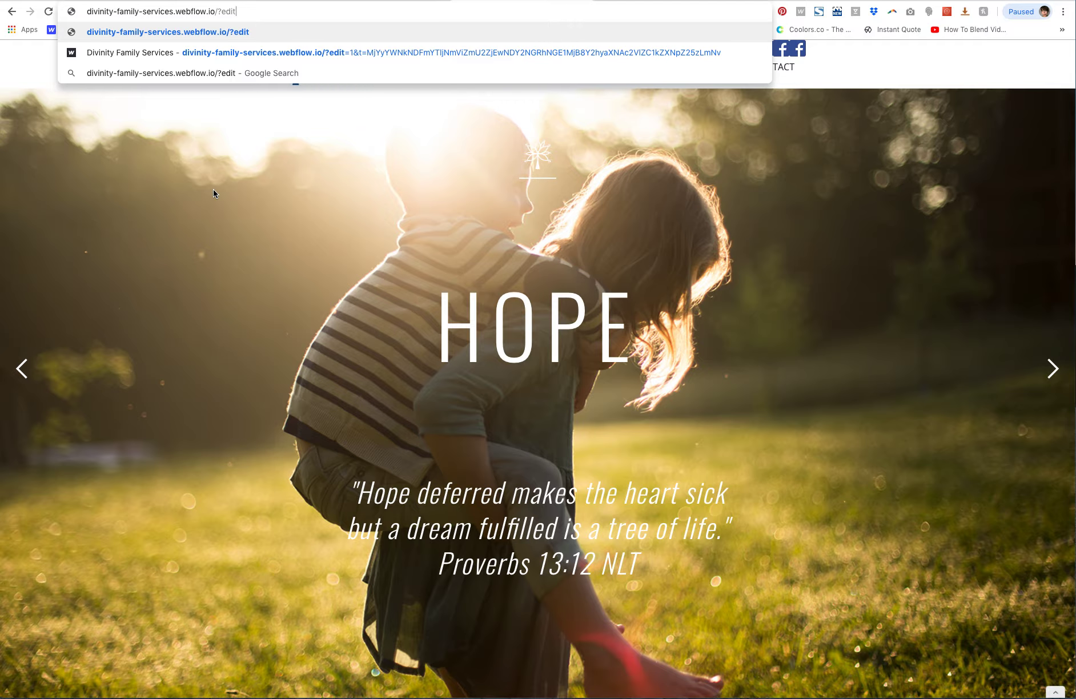
key("Return")
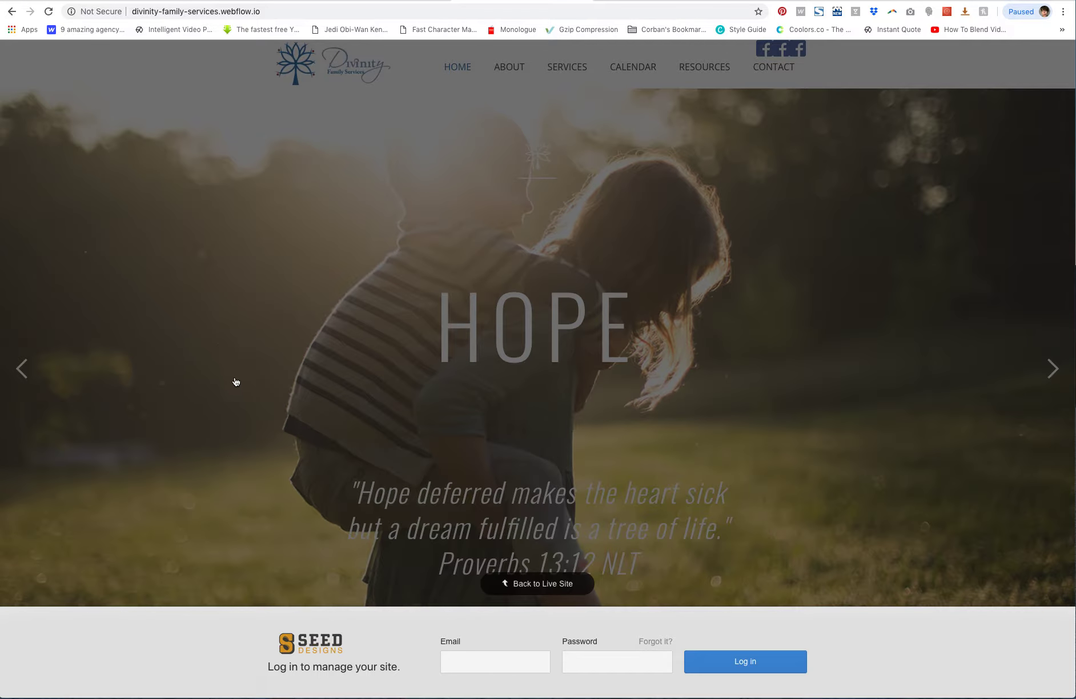
left_click(470, 657)
left_click(578, 663)
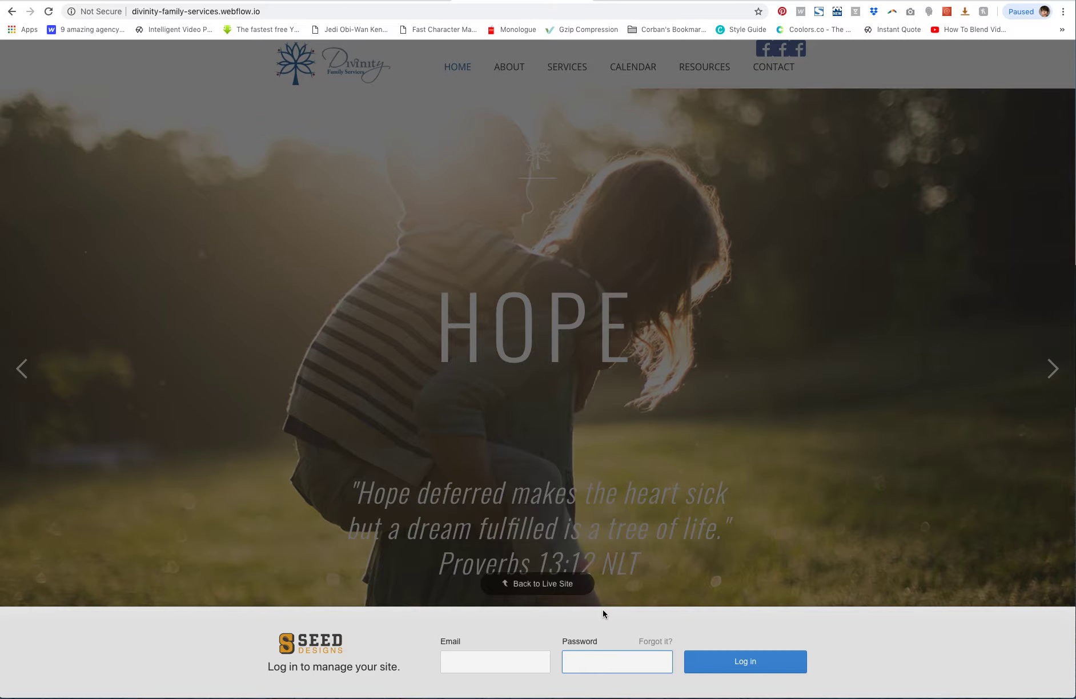